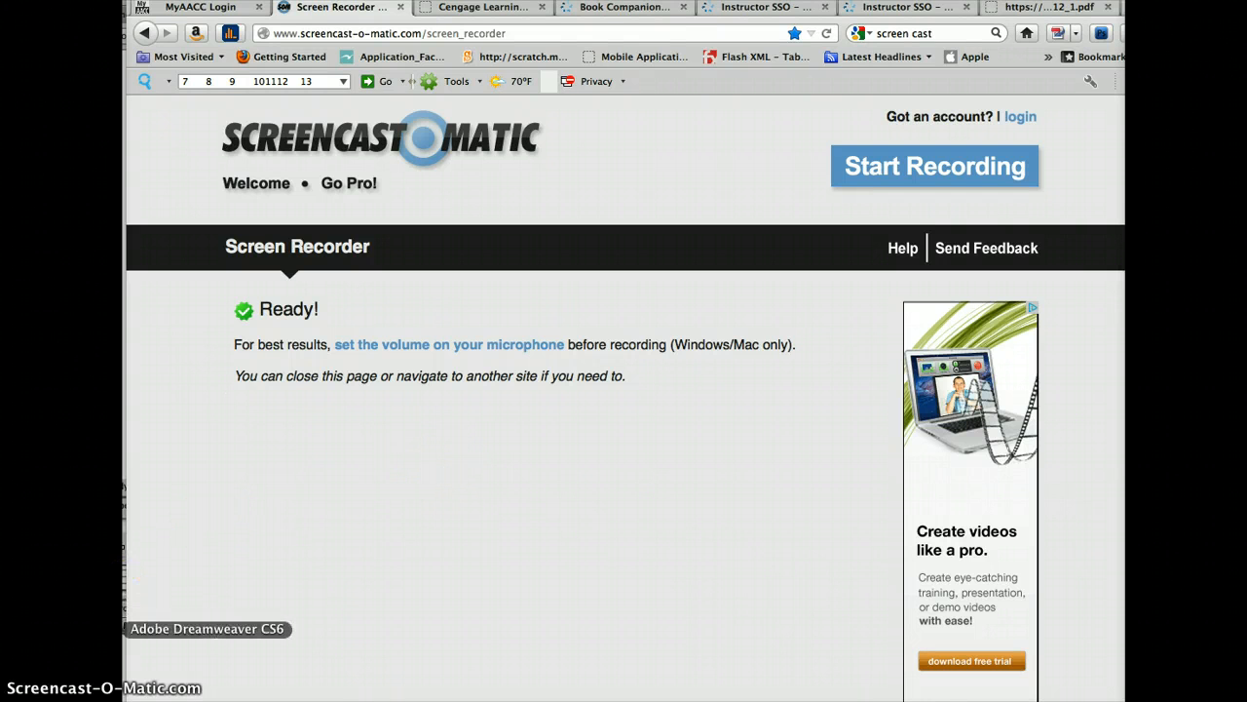
Start a new site in Dreamweaver and type the owner's first name over Unnamed Site 7
{"action": "left_click", "coordinate": [124, 628]}
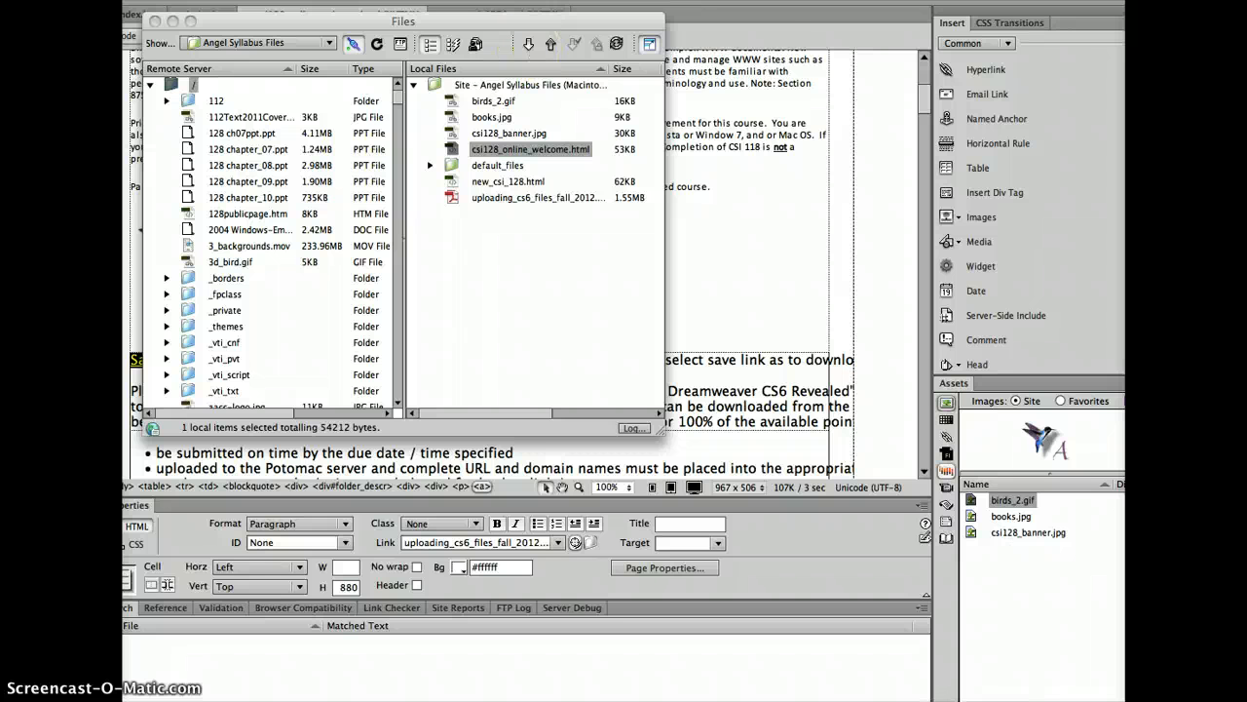
{"action": "left_click", "coordinate": [590, 1]}
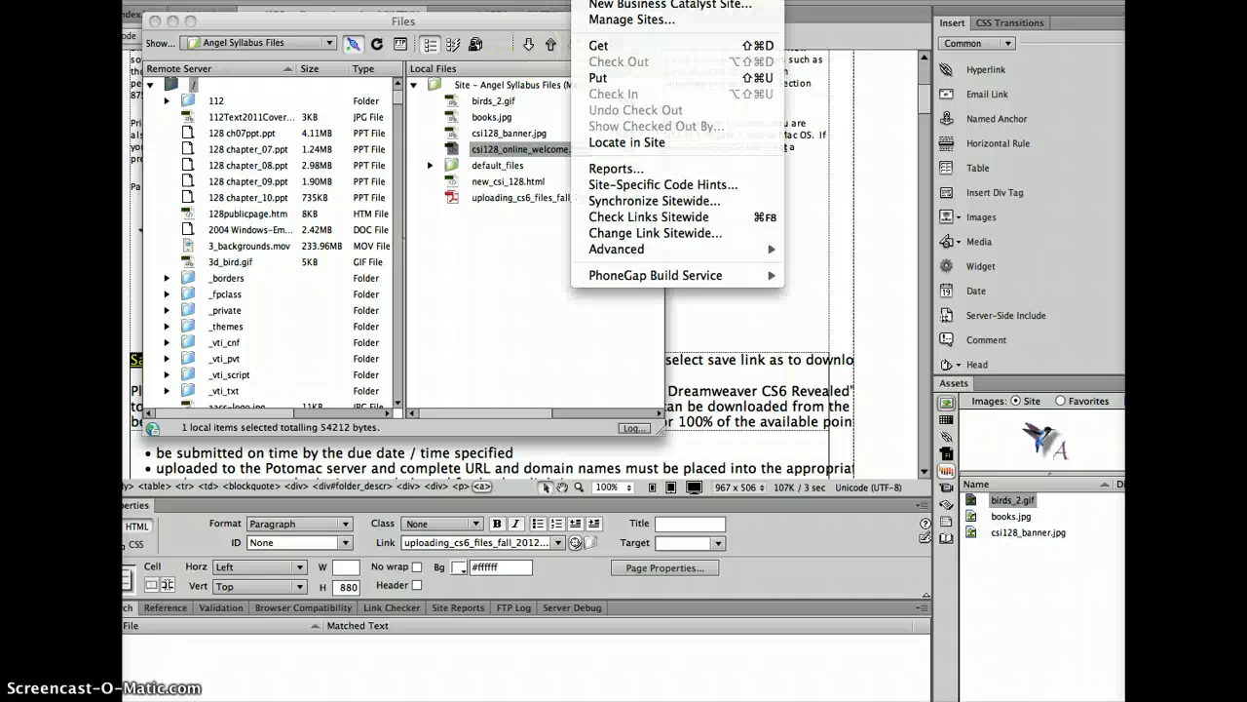
{"action": "left_click", "coordinate": [612, 1]}
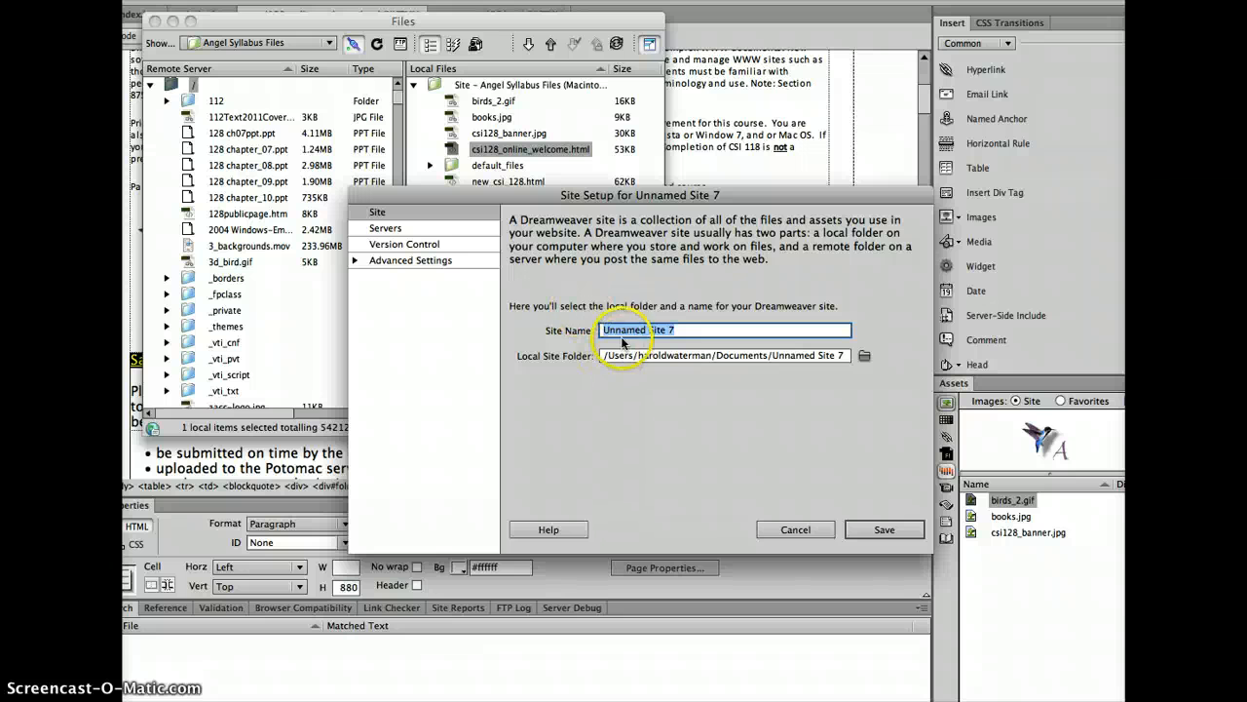
{"action": "left_click", "coordinate": [809, 333]}
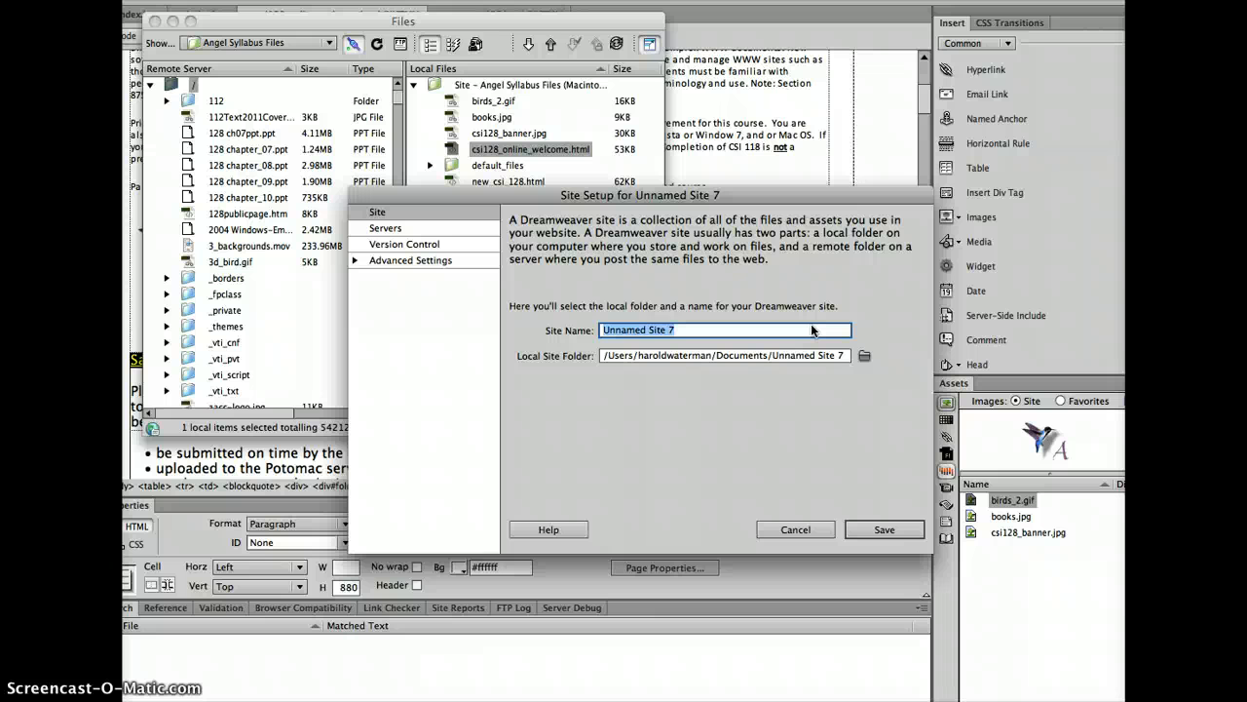
{"action": "type", "text": "Har"}
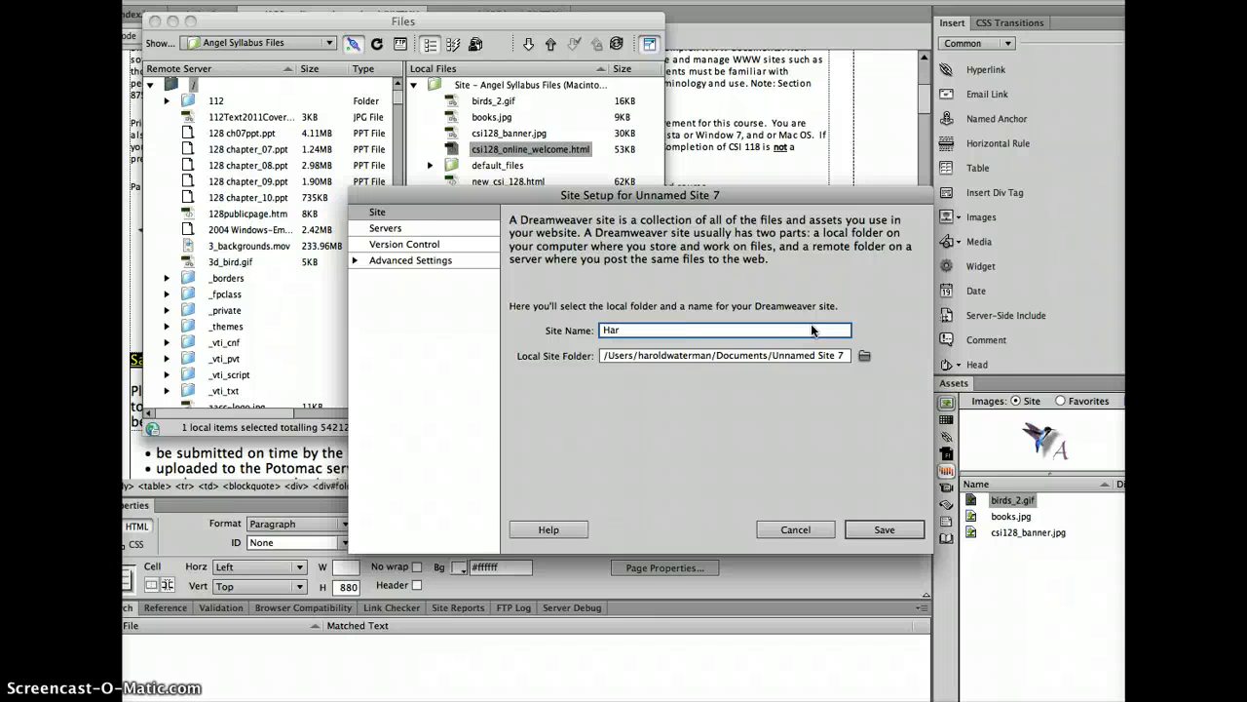
{"action": "type", "text": "ol"}
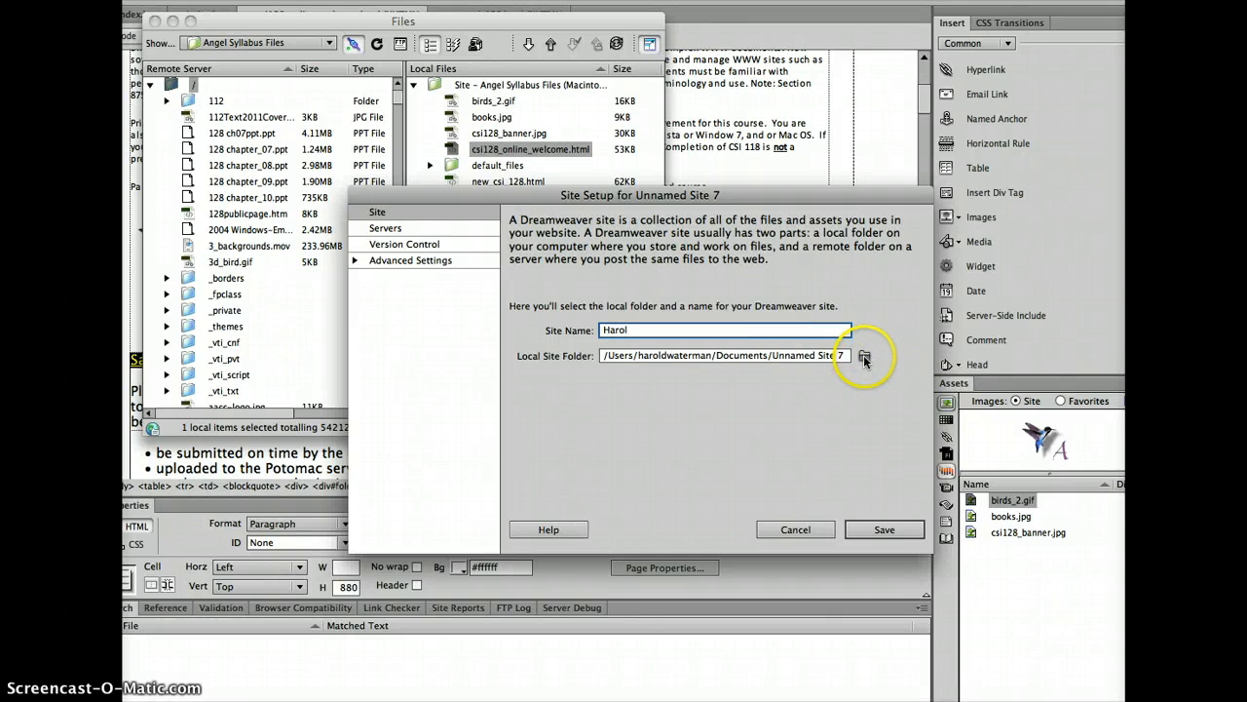
Browse from the Local Site Folder picker to the Desktop folder
{"action": "left_click", "coordinate": [865, 358]}
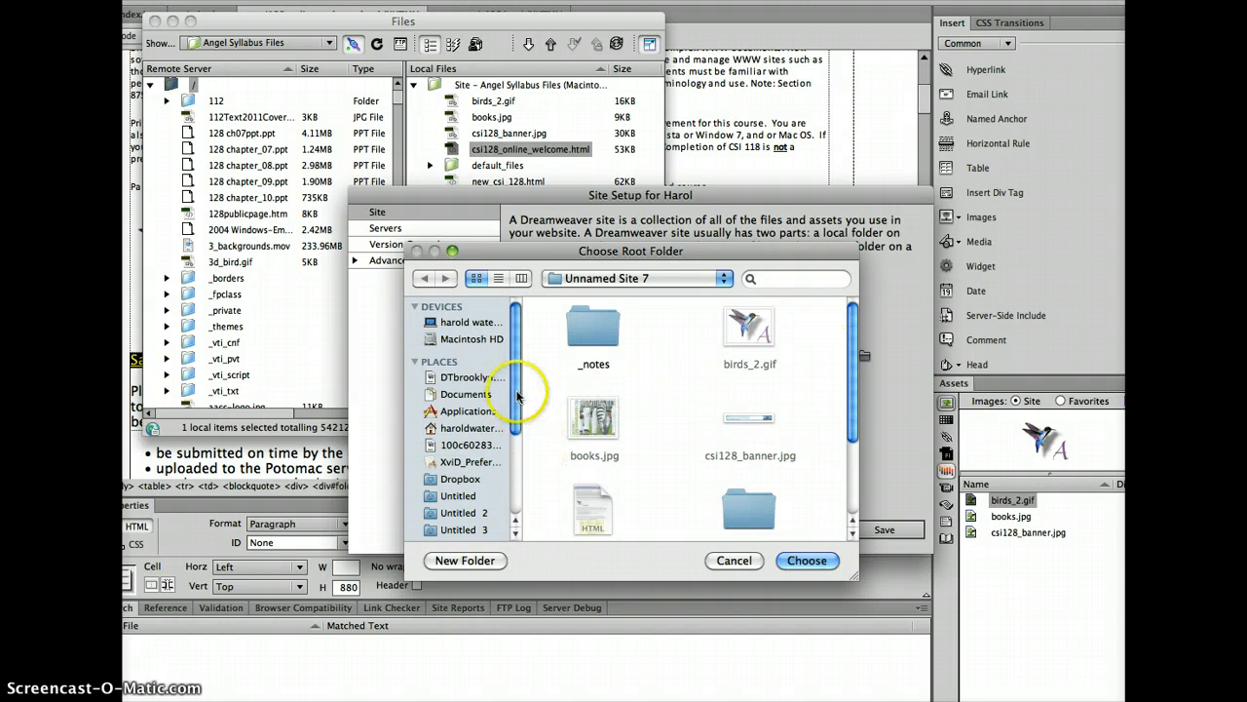
{"action": "left_click", "coordinate": [623, 278]}
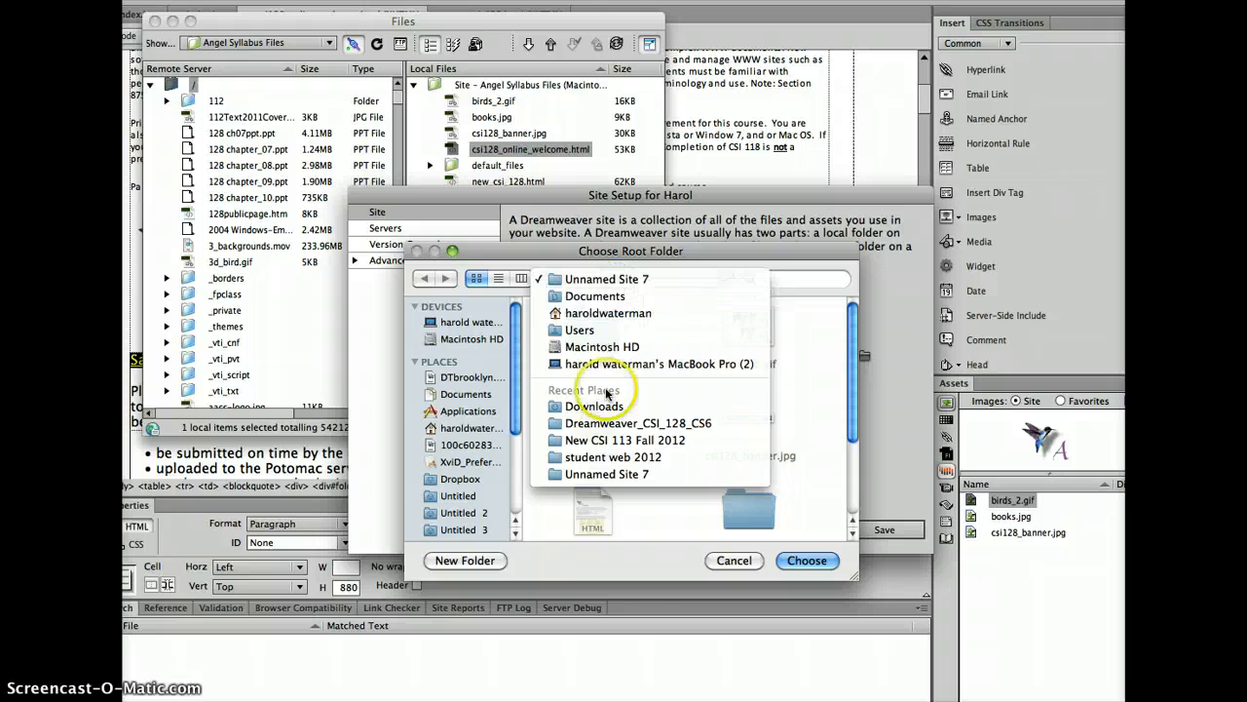
{"action": "left_click", "coordinate": [608, 424]}
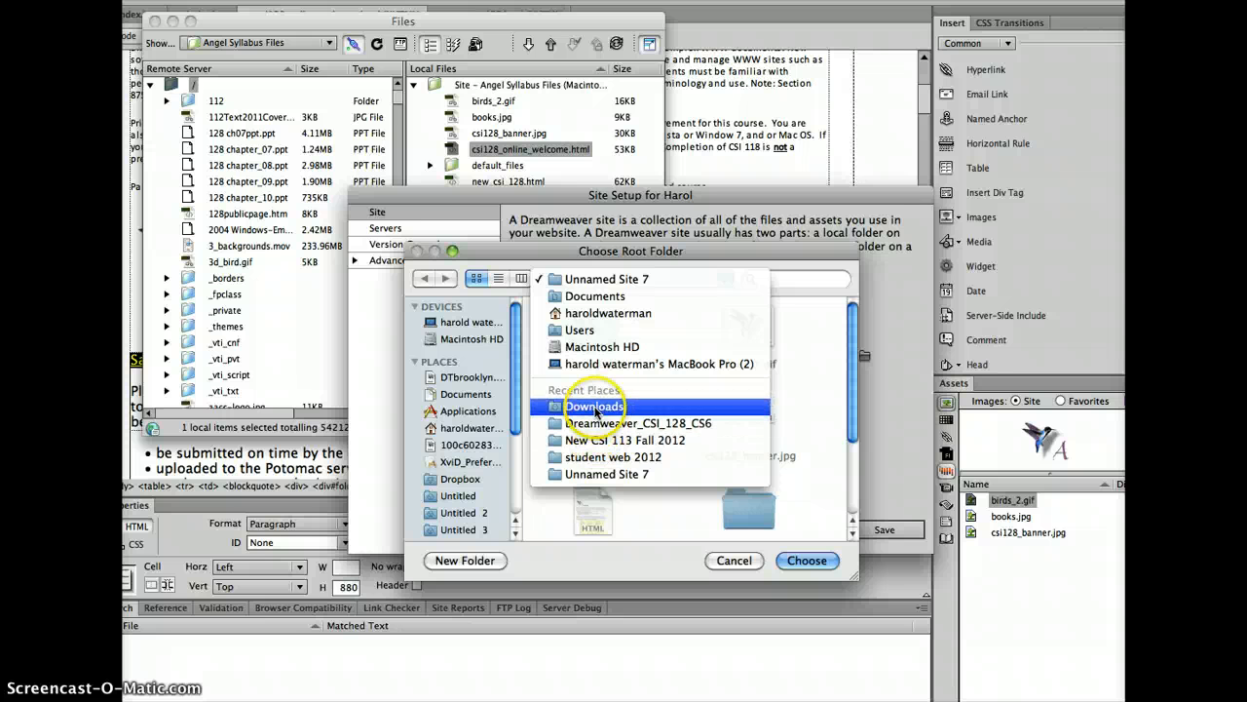
{"action": "left_click", "coordinate": [594, 348]}
{"action": "left_click", "coordinate": [614, 279]}
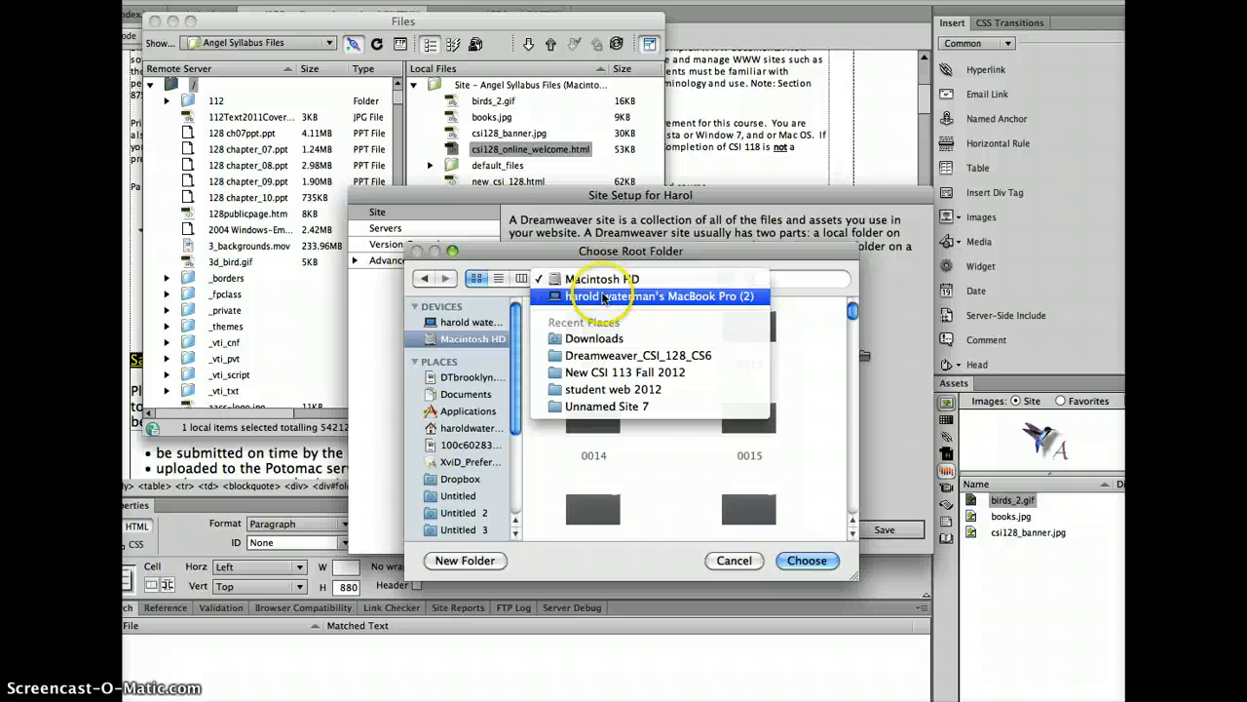
{"action": "left_click", "coordinate": [471, 412]}
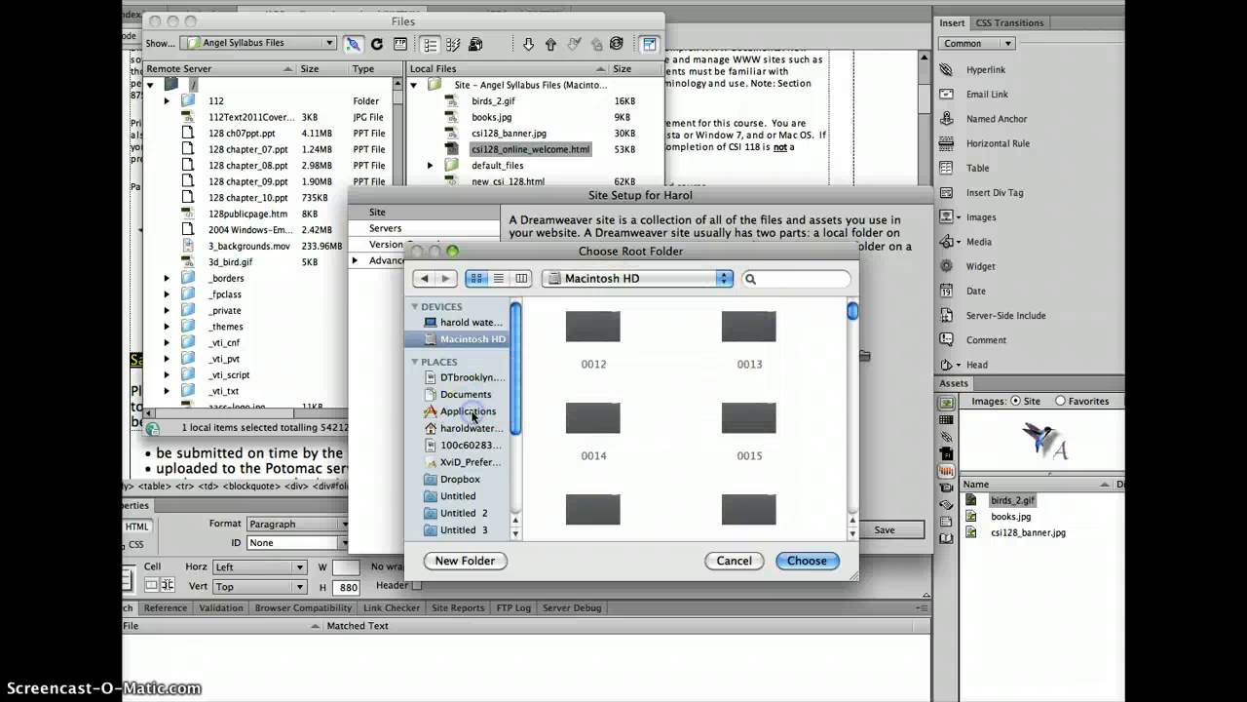
{"action": "left_click", "coordinate": [465, 427]}
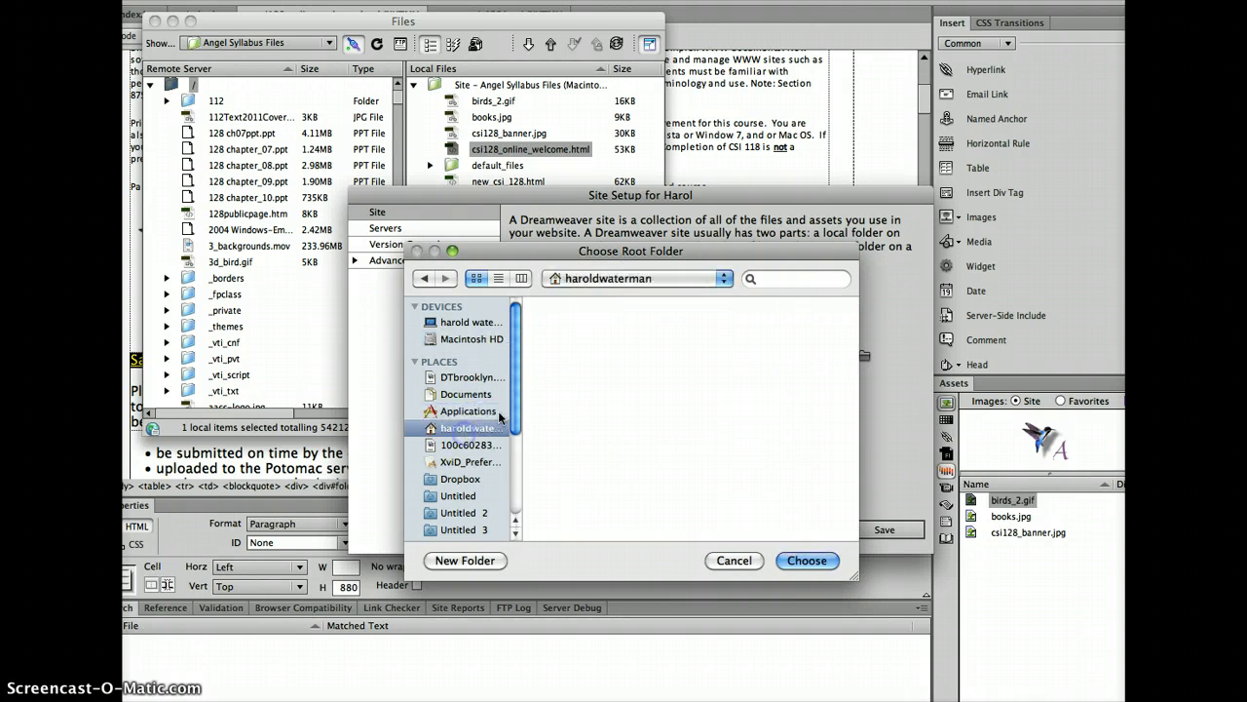
{"action": "double_click", "coordinate": [594, 419]}
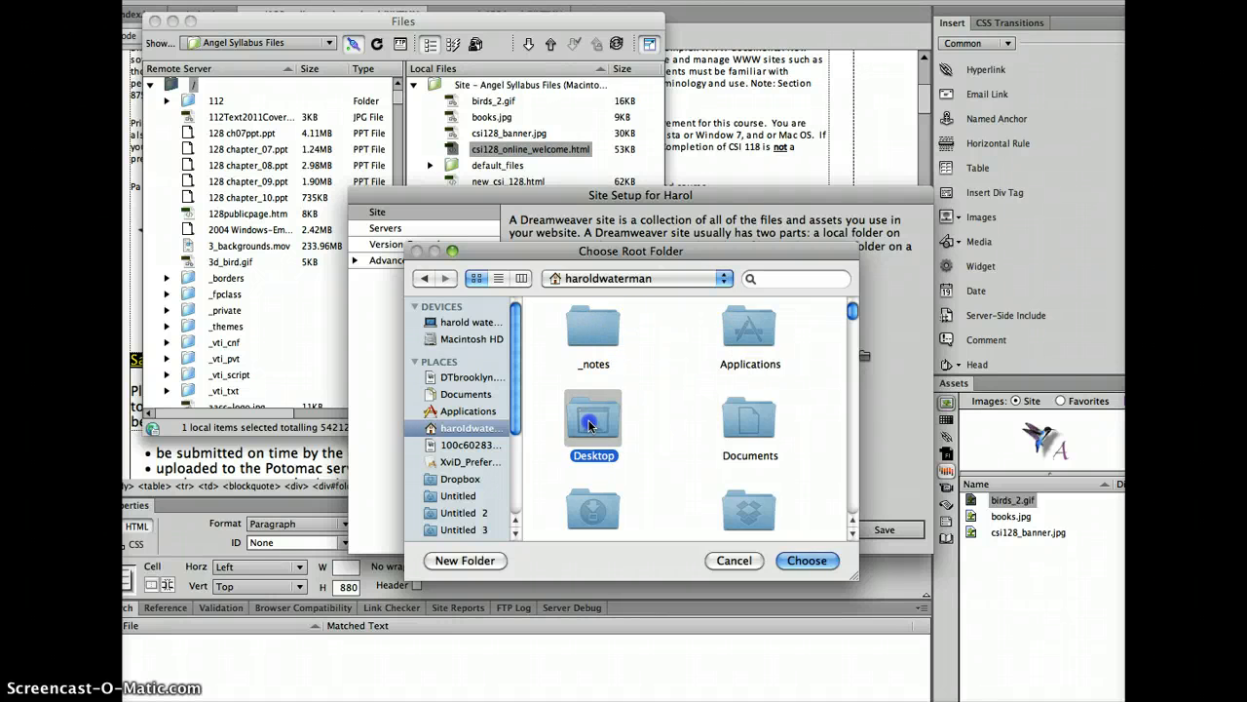
Create a My First Web folder on the Desktop and choose it as the local site folder
{"action": "left_click", "coordinate": [484, 563]}
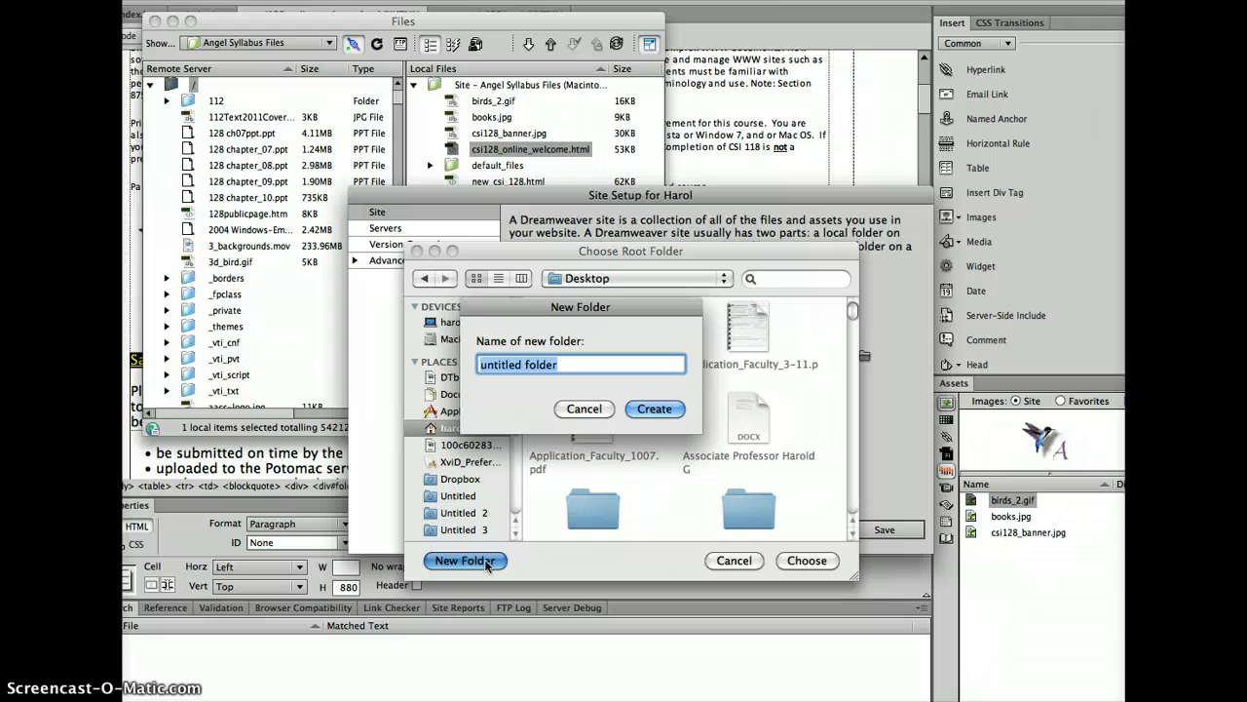
{"action": "type", "text": "M"}
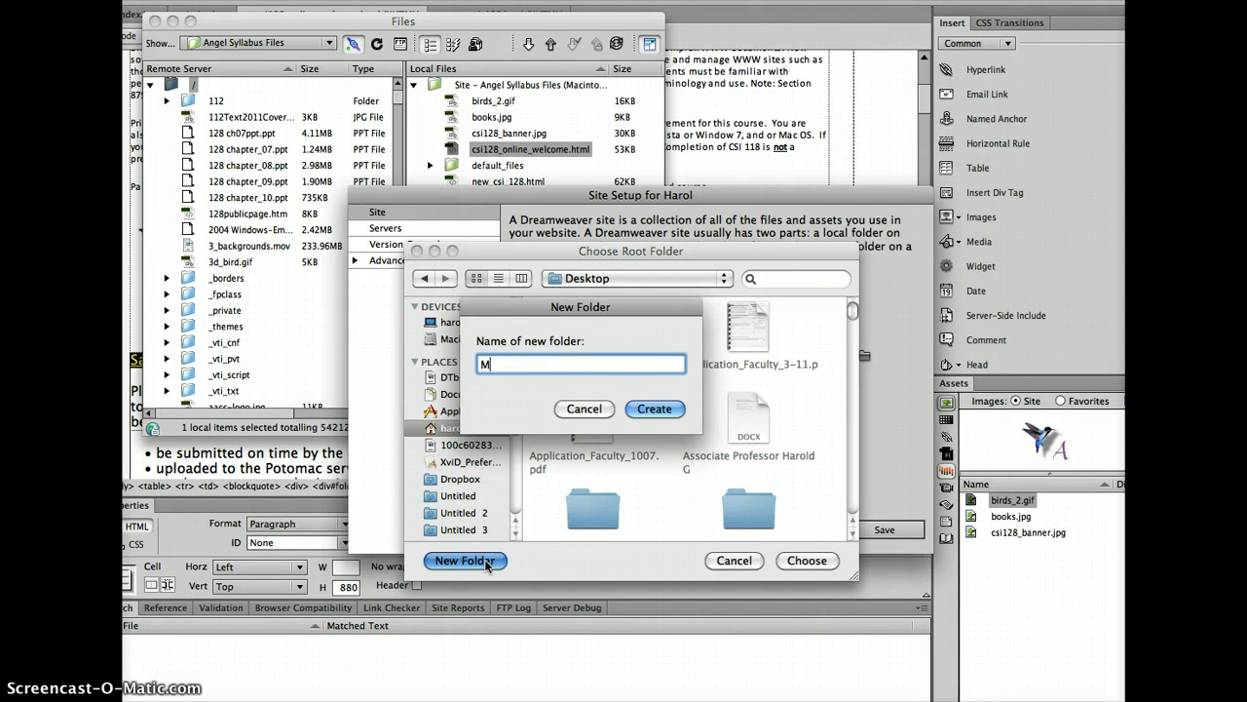
{"action": "type", "text": "y First Web"}
{"action": "left_click", "coordinate": [654, 408]}
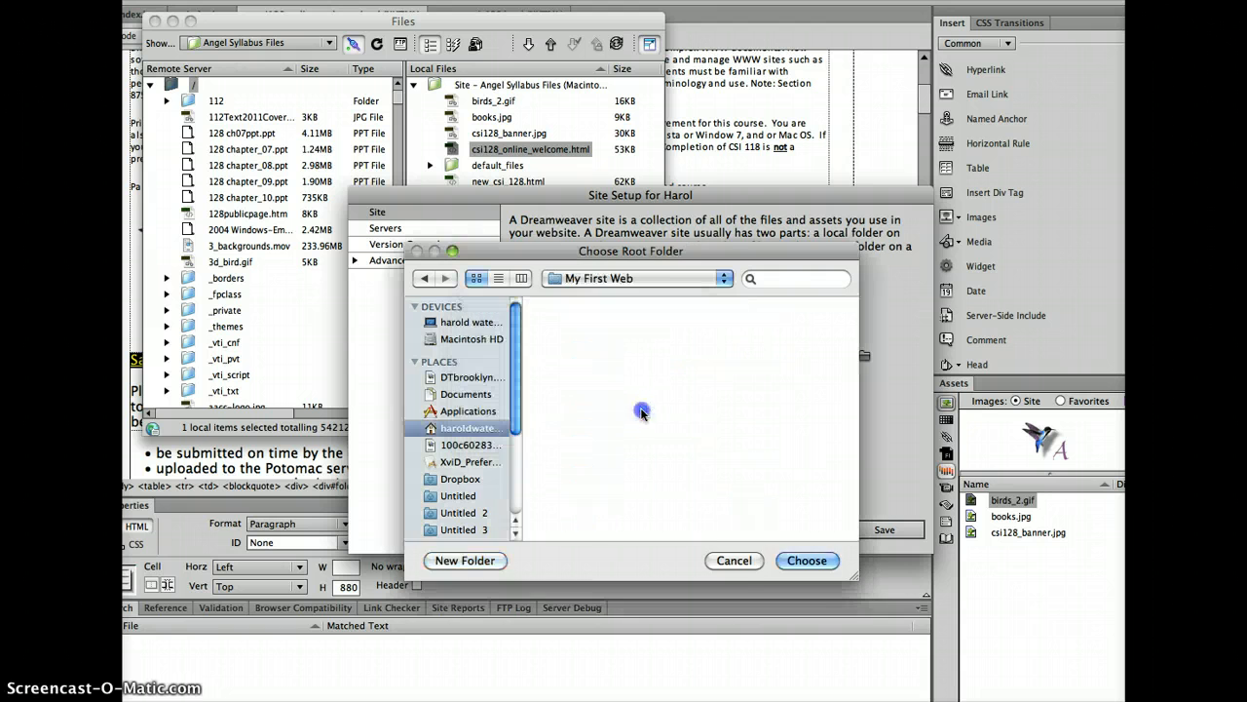
{"action": "left_click", "coordinate": [807, 560]}
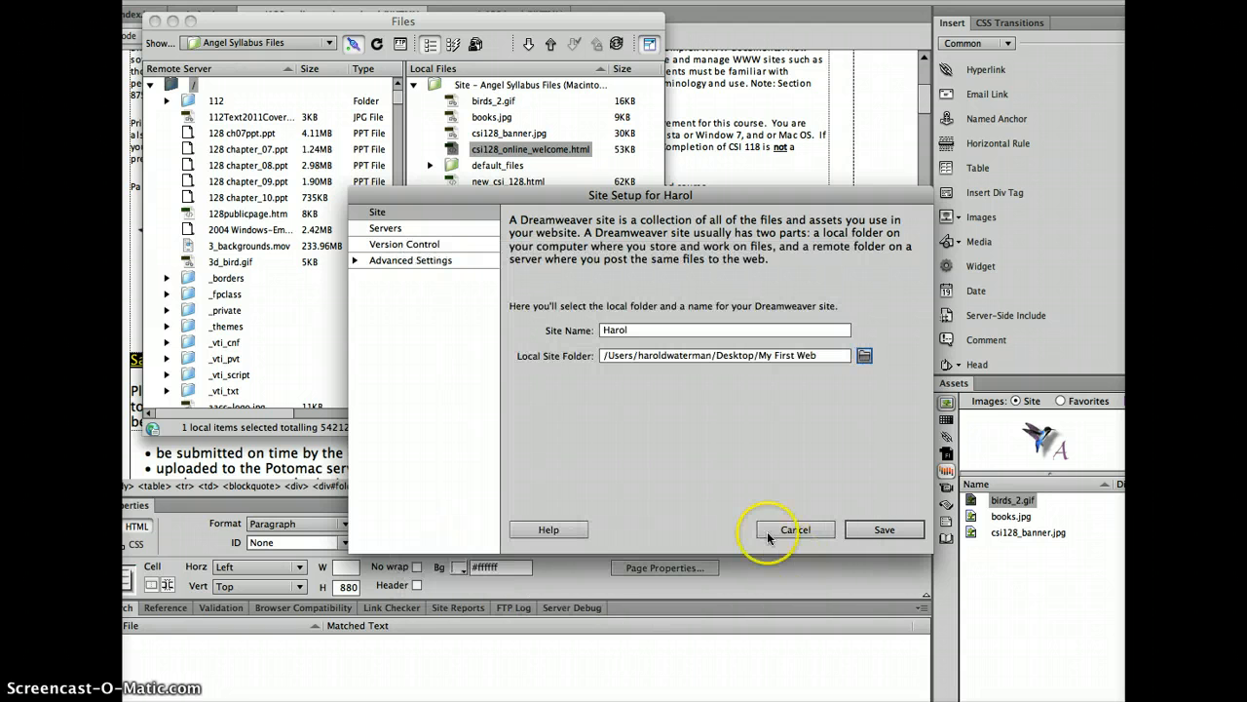
Complete the site name, then add a new server in the Servers category
{"action": "left_click", "coordinate": [622, 331]}
{"action": "type", "text": "d"}
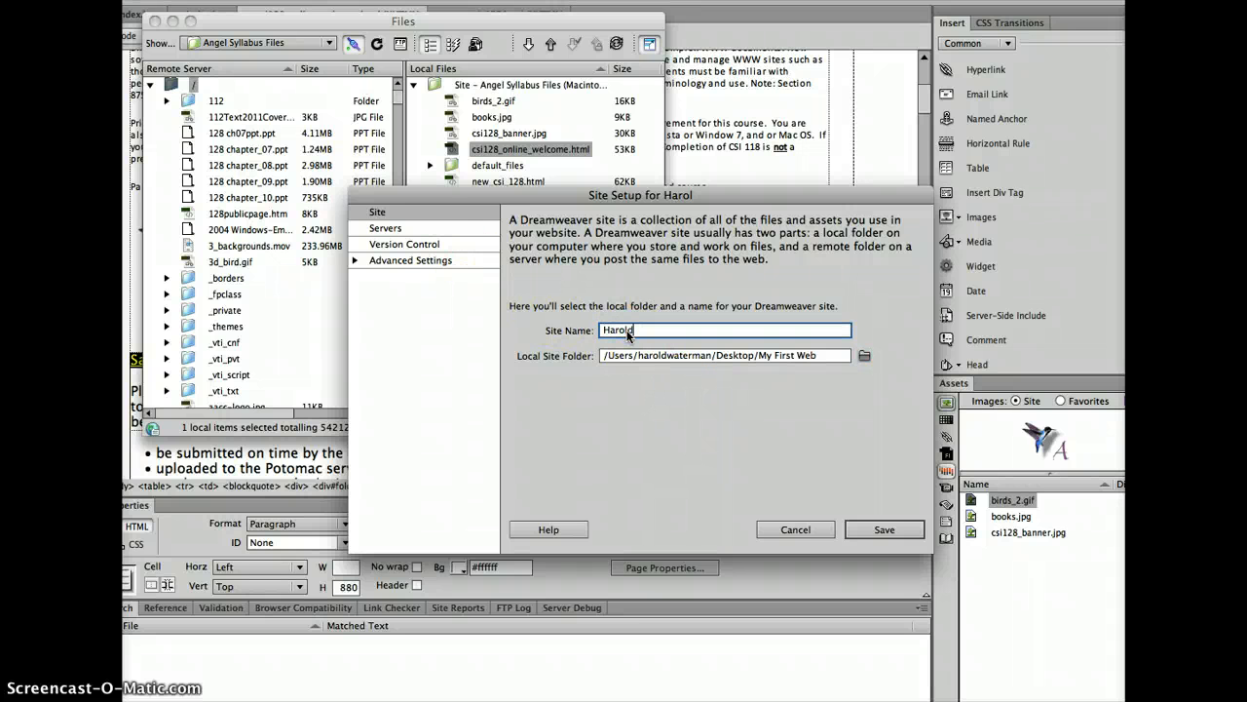
{"action": "left_click", "coordinate": [438, 231]}
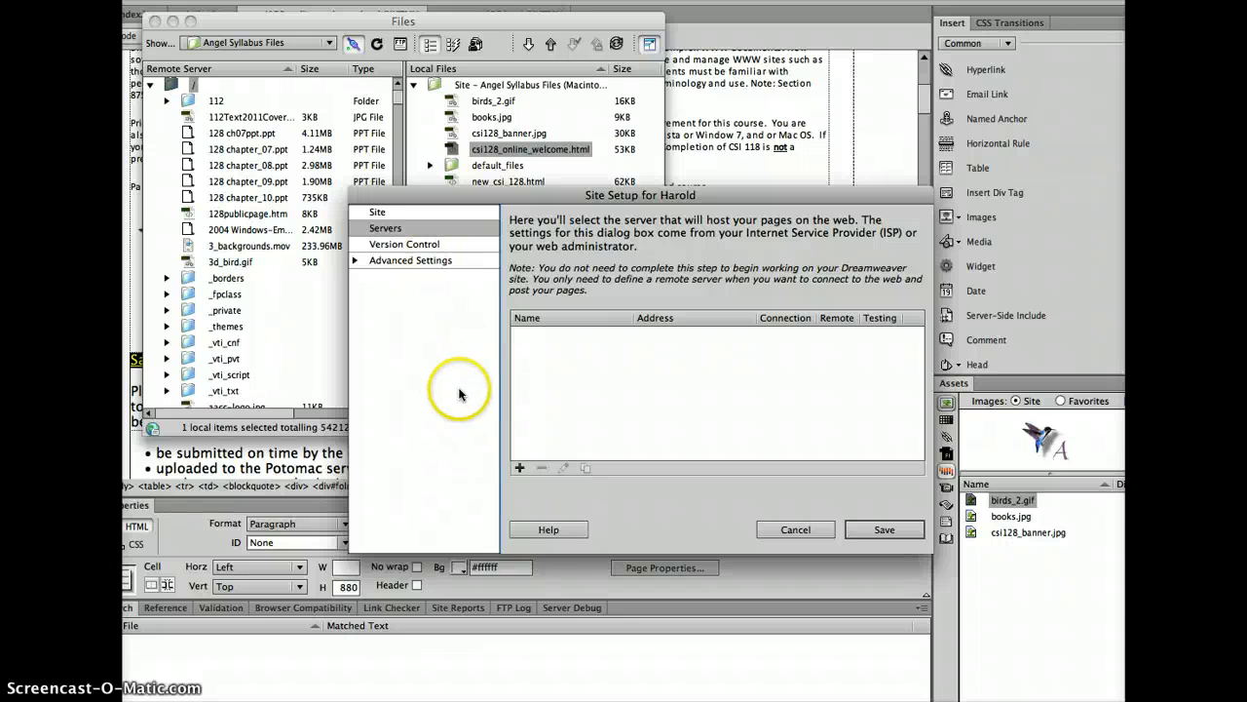
{"action": "left_click", "coordinate": [519, 468]}
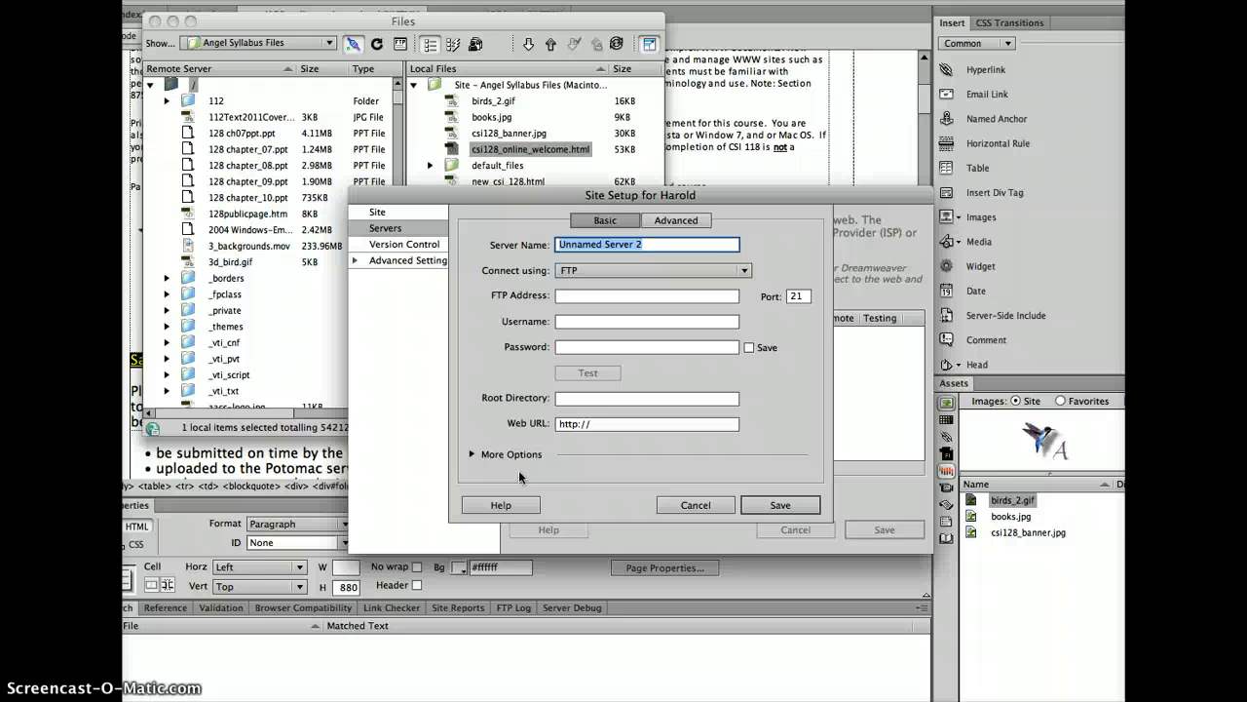
Enter csi128_2012 as the server name
{"action": "type", "text": "csi"}
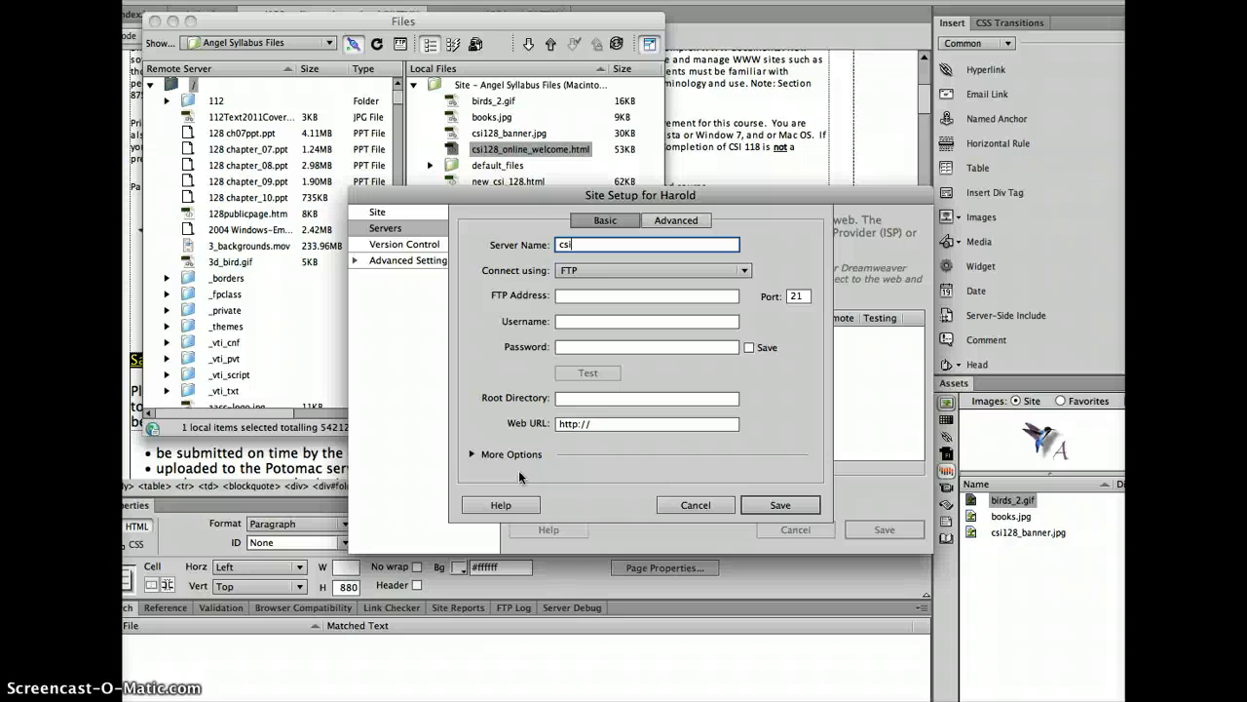
{"action": "type", "text": "128_2012"}
Enter FTP address bcts-potomac.aacc.edu and the class account username with its prefix
{"action": "left_click", "coordinate": [599, 297]}
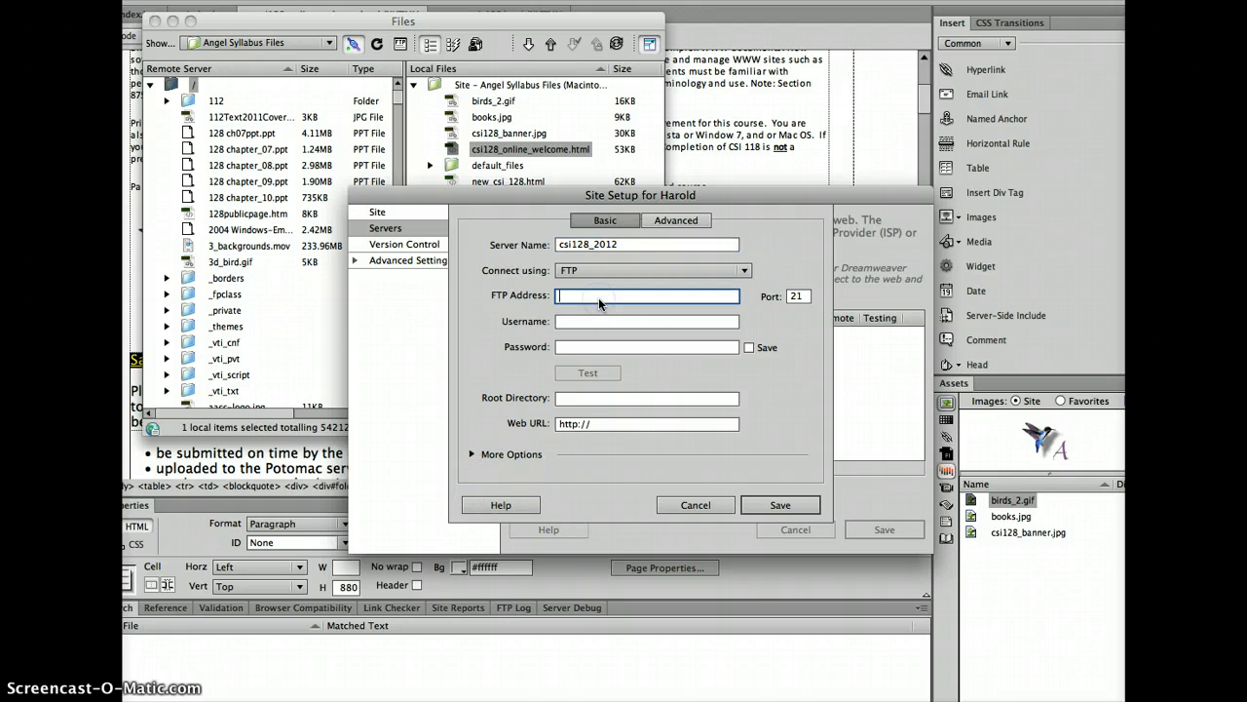
{"action": "type", "text": "bcts-potomac.aa"}
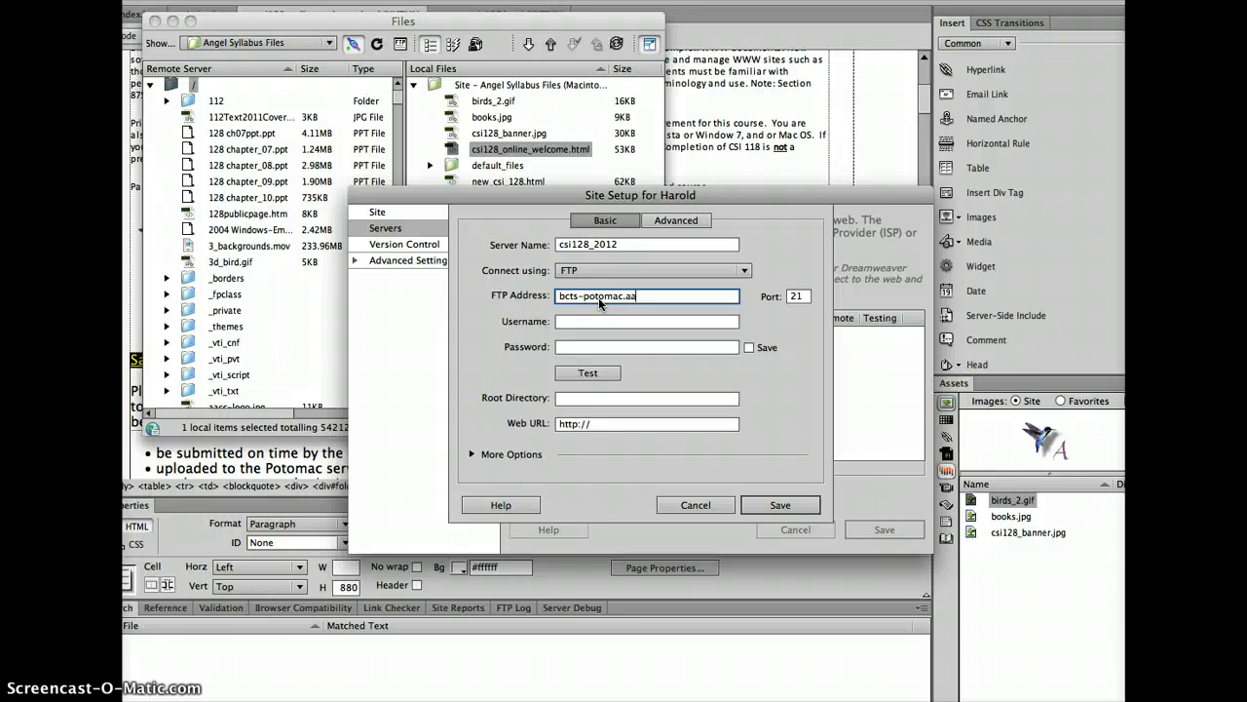
{"action": "type", "text": "cc.edu"}
{"action": "left_click", "coordinate": [572, 321]}
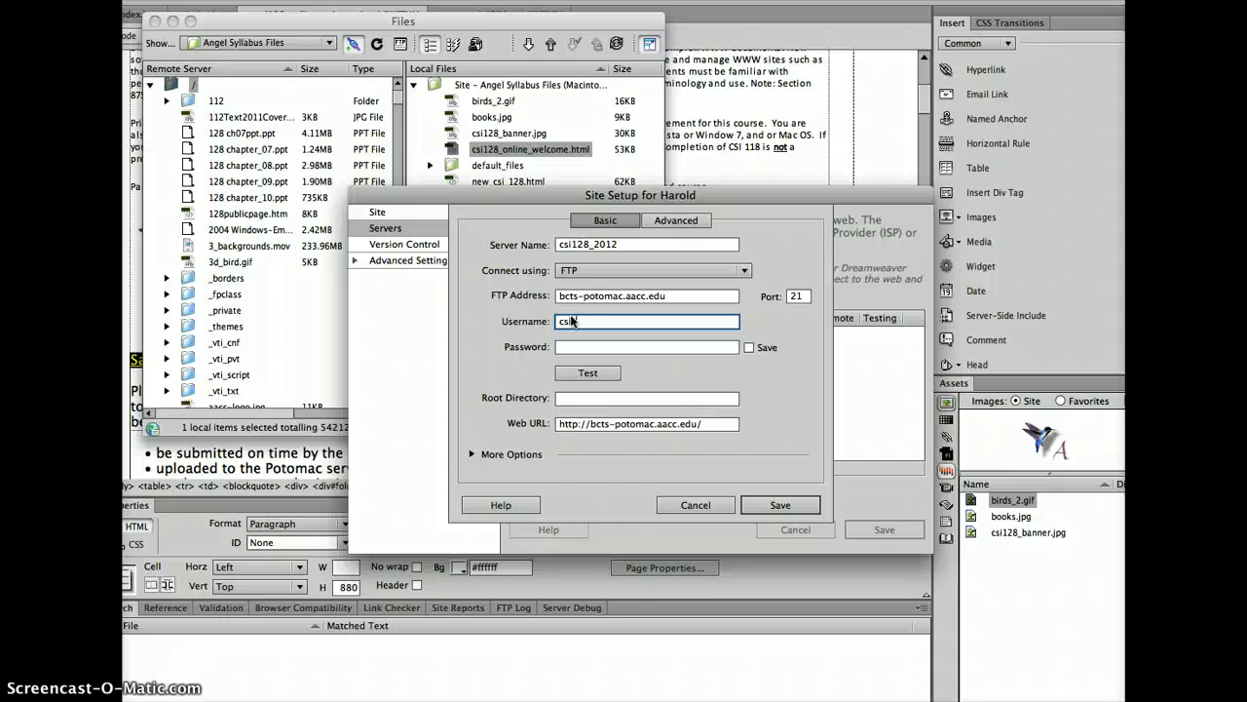
{"action": "type", "text": "lass201"}
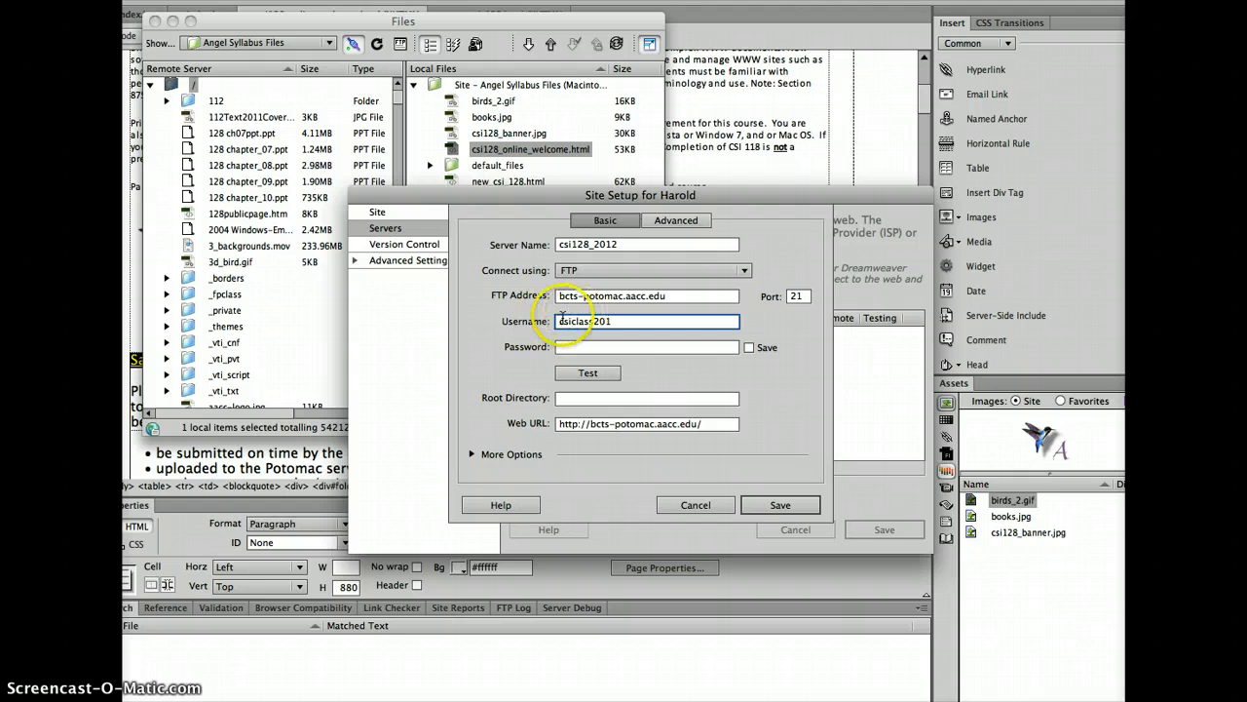
{"action": "left_click", "coordinate": [559, 323]}
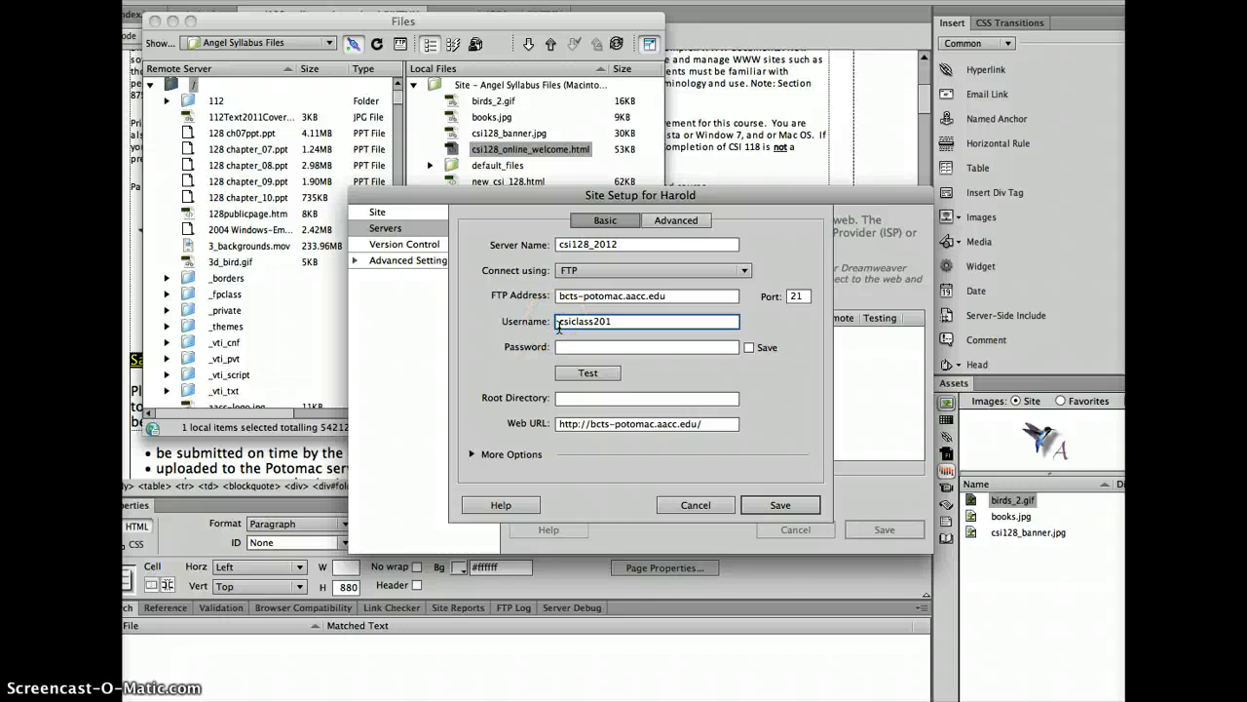
{"action": "type", "text": "bcts-"}
{"action": "left_click", "coordinate": [648, 323]}
{"action": "left_click", "coordinate": [609, 349]}
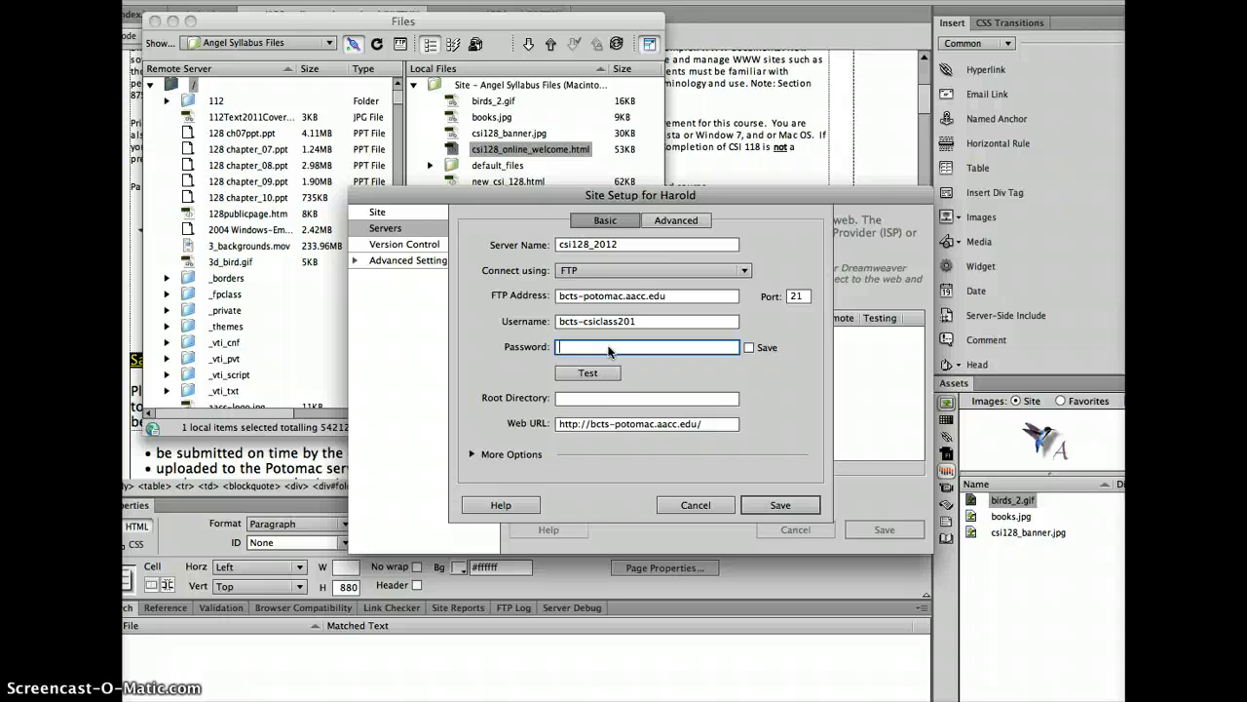
Enter the account password, test the FTP connection, and dismiss the login-failed error
{"action": "type", "text": "pas"}
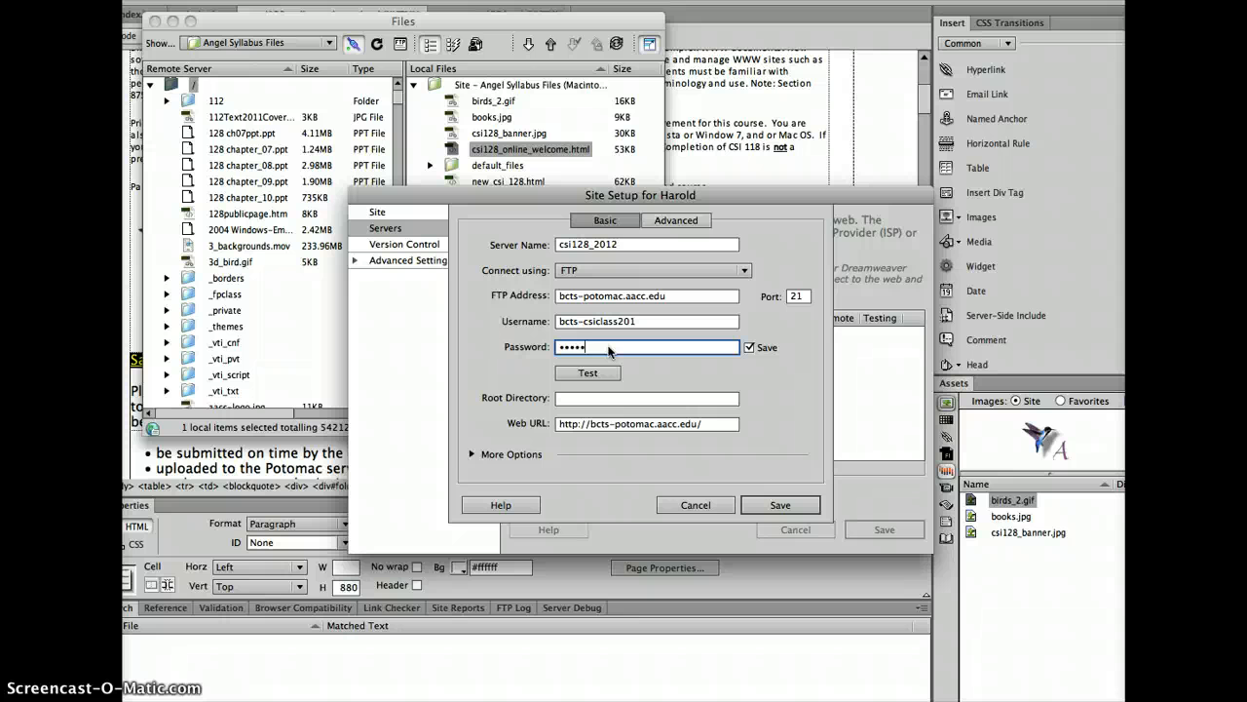
{"action": "key", "text": "BackSpace"}
{"action": "key", "text": "BackSpace"}
{"action": "key", "text": "BackSpace"}
{"action": "key", "text": "BackSpace"}
{"action": "key", "text": "BackSpace"}
{"action": "type", "text": "********"}
{"action": "type", "text": "•••"}
{"action": "left_click", "coordinate": [588, 374]}
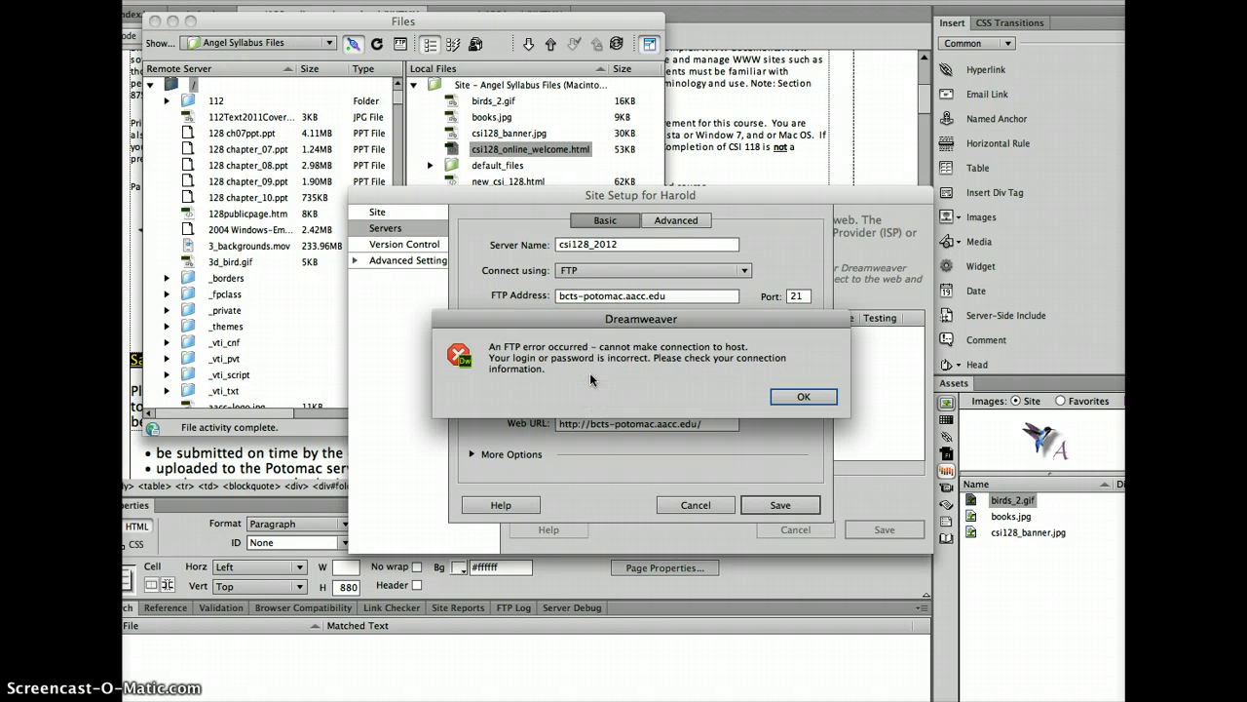
{"action": "left_click", "coordinate": [803, 397]}
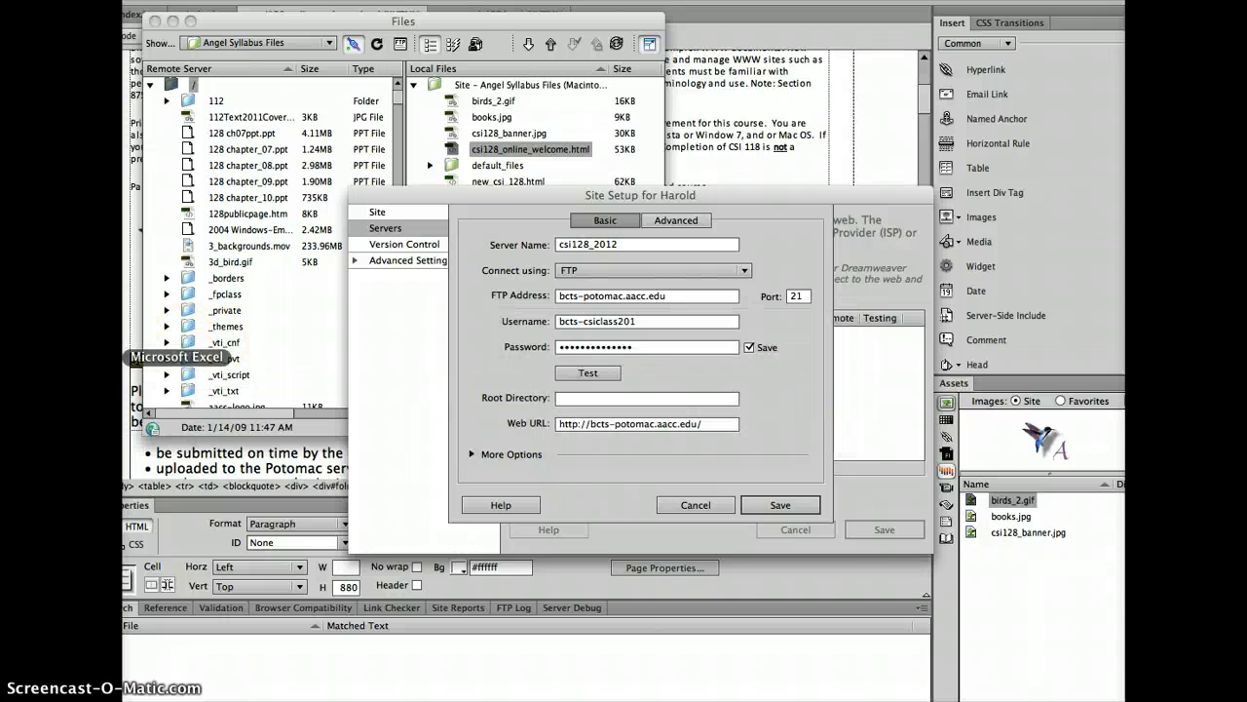
Replace the password with the one from the spreadsheet, retest, then view the Word directions after it fails
{"action": "left_click", "coordinate": [125, 357]}
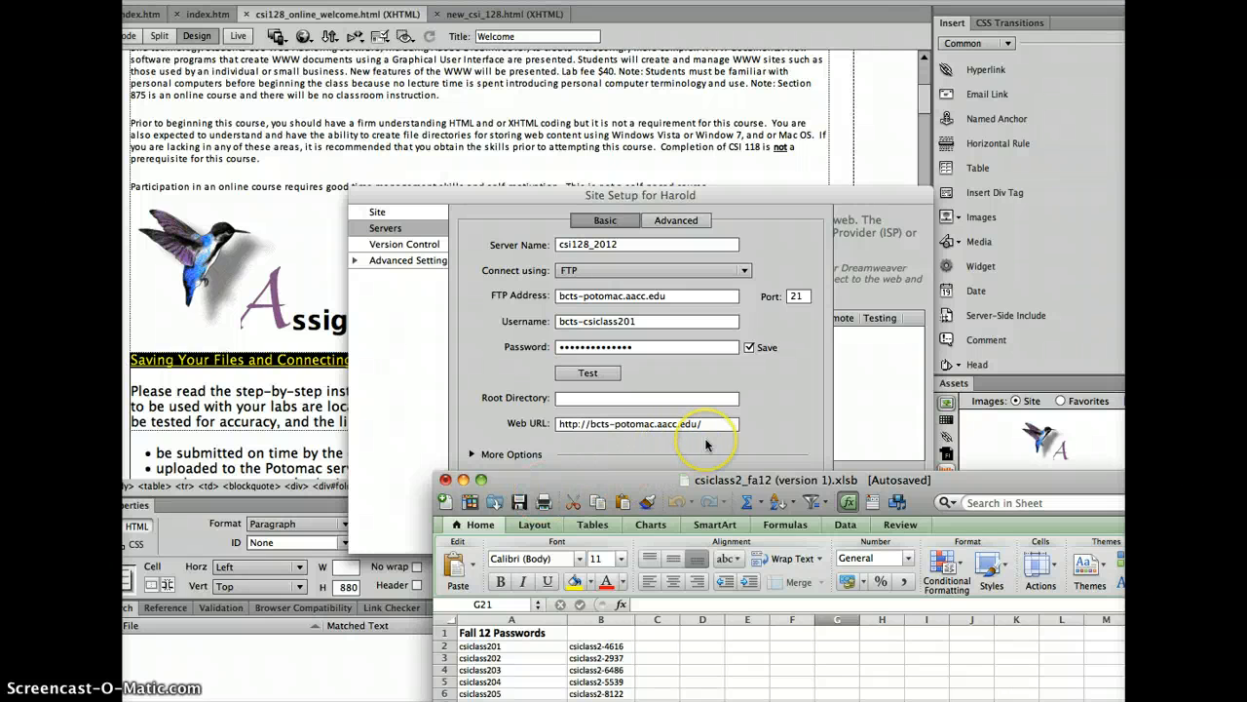
{"action": "left_click", "coordinate": [624, 438]}
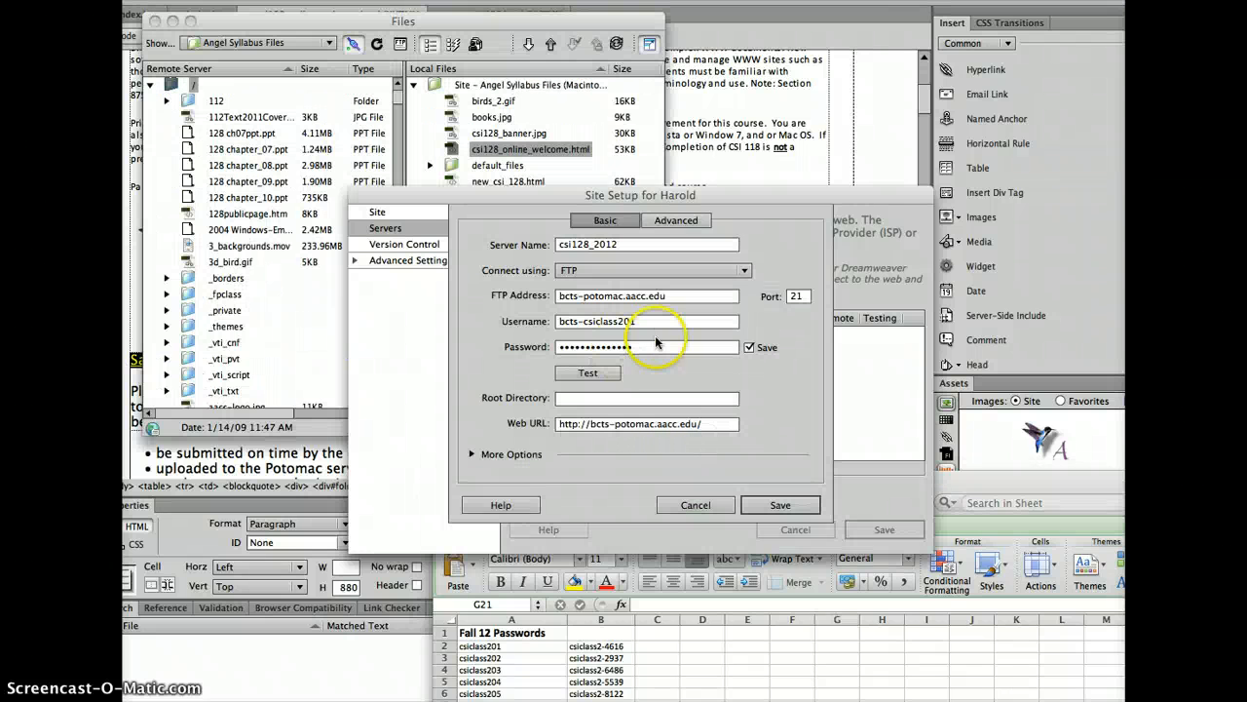
{"action": "left_click", "coordinate": [649, 347]}
{"action": "left_click_drag", "start_coordinate": [649, 347], "coordinate": [404, 338]}
{"action": "type", "text": "••"}
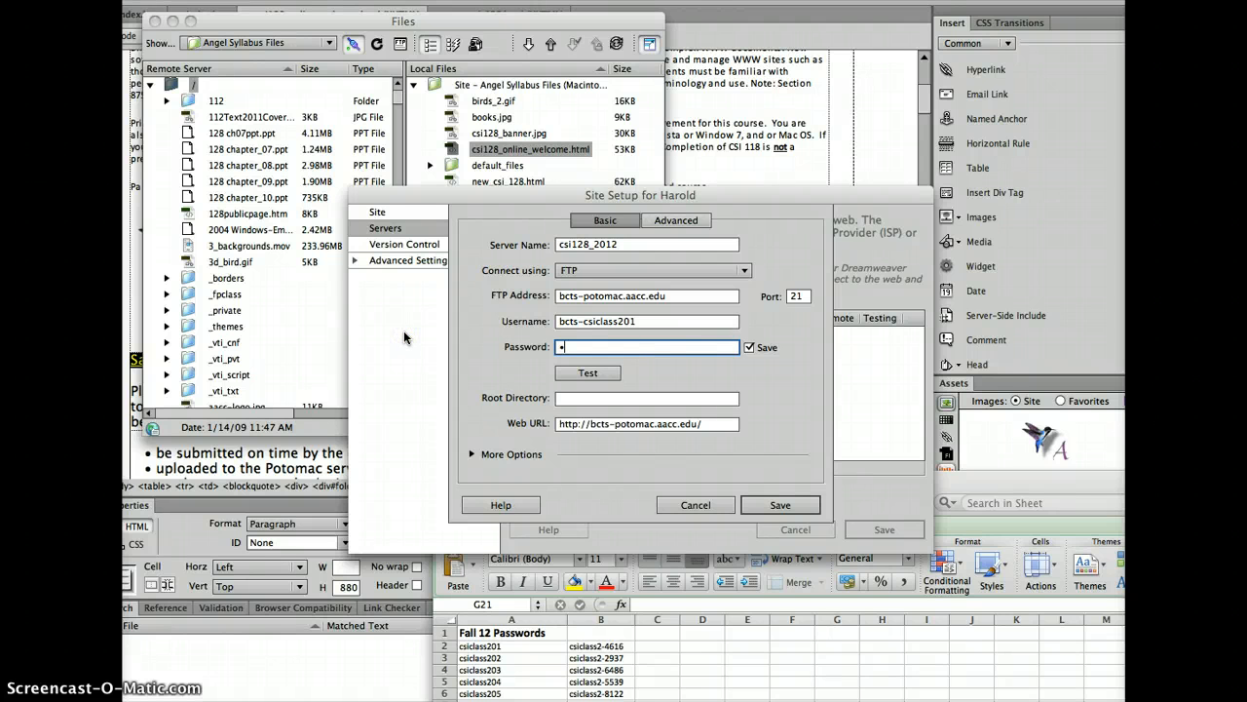
{"action": "type", "text": "•••••••"}
{"action": "left_click", "coordinate": [581, 379]}
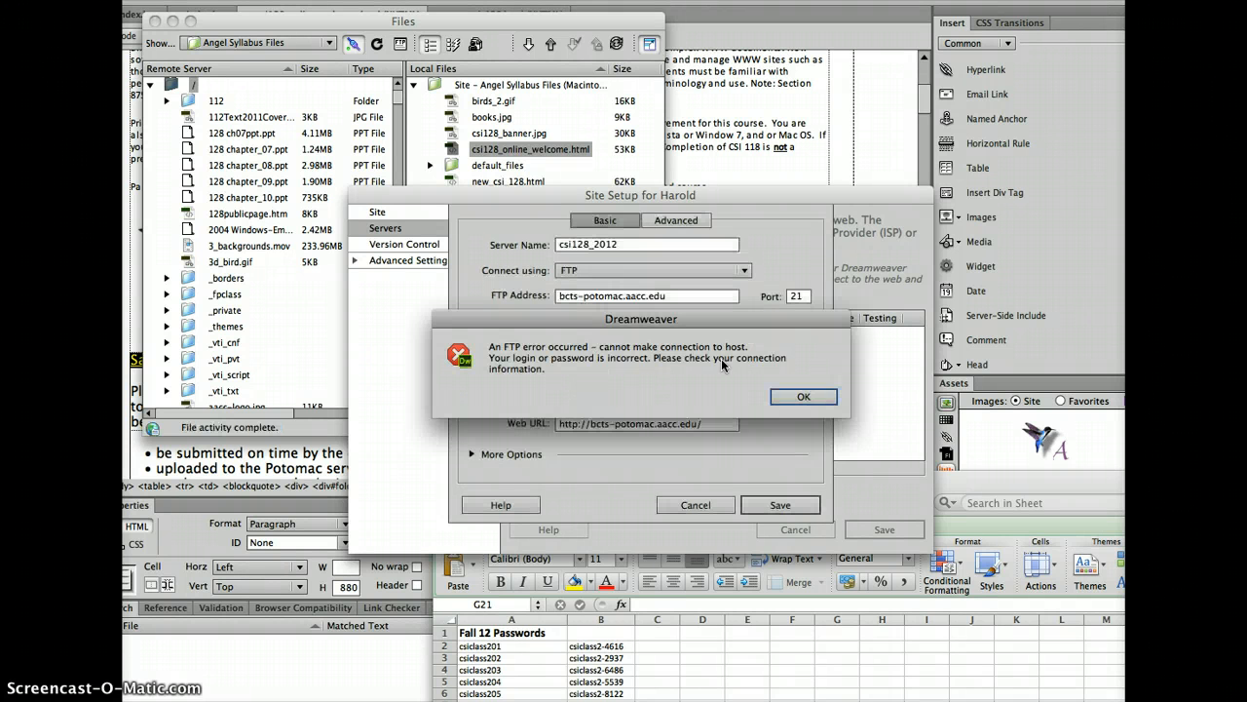
{"action": "left_click", "coordinate": [801, 396]}
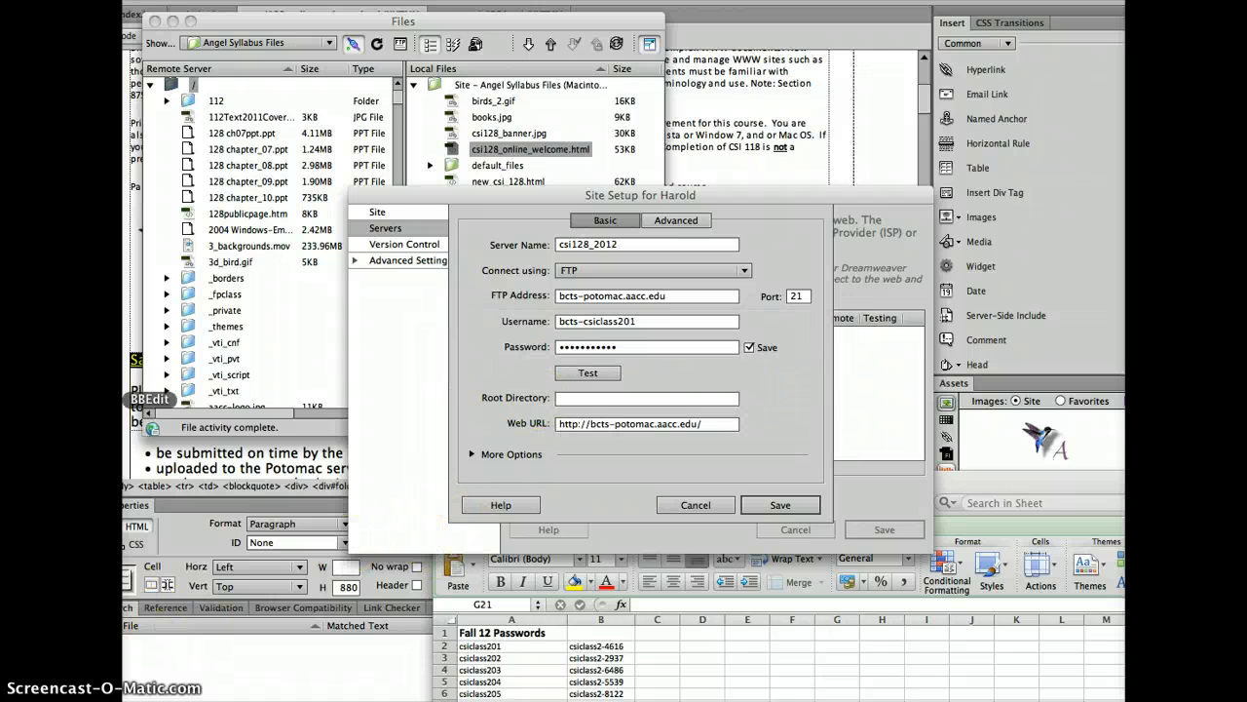
{"action": "left_click", "coordinate": [124, 336]}
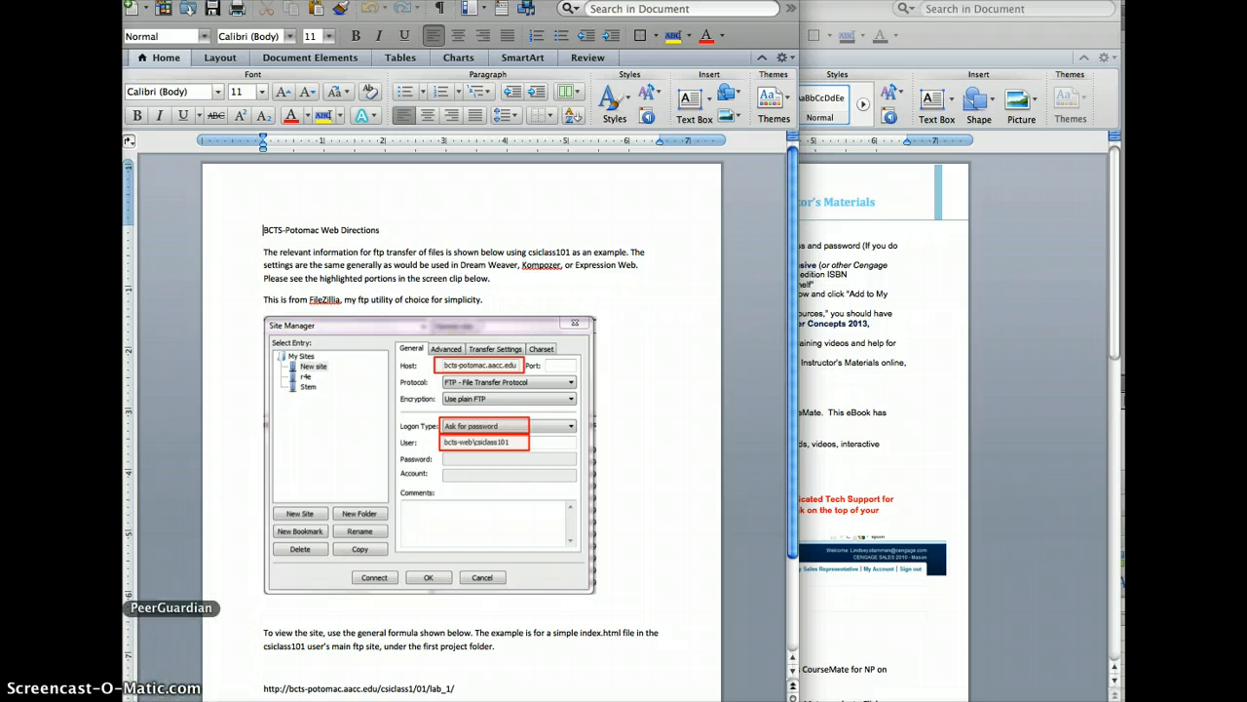
Add the web\ domain prefix to the username and retest, dismissing the renewed login error
{"action": "left_click", "coordinate": [208, 682]}
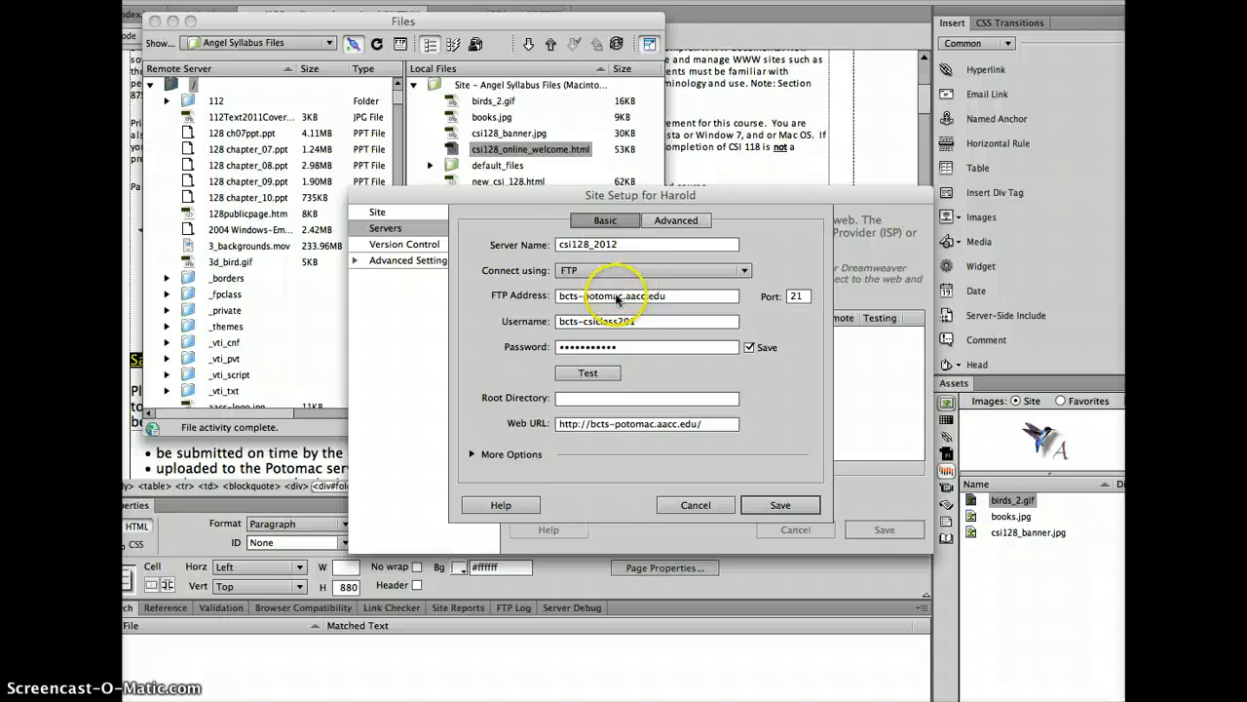
{"action": "left_click", "coordinate": [588, 323]}
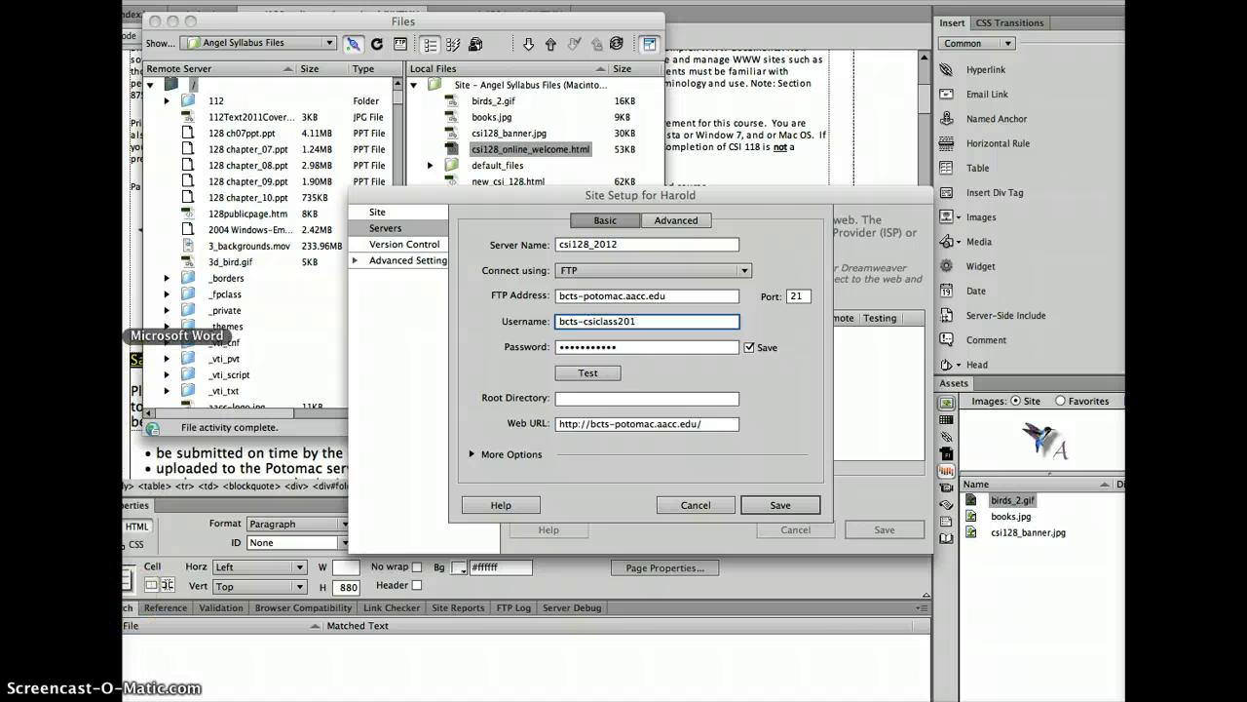
{"action": "left_click", "coordinate": [124, 336]}
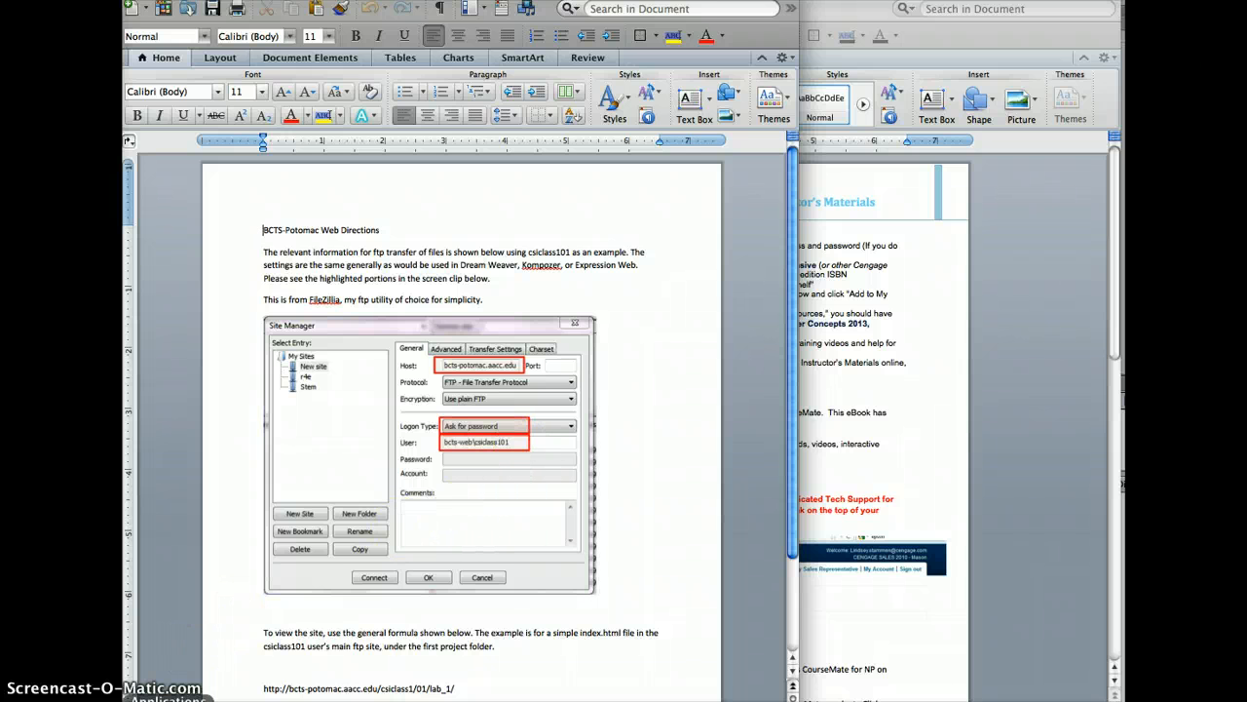
{"action": "left_click", "coordinate": [128, 630]}
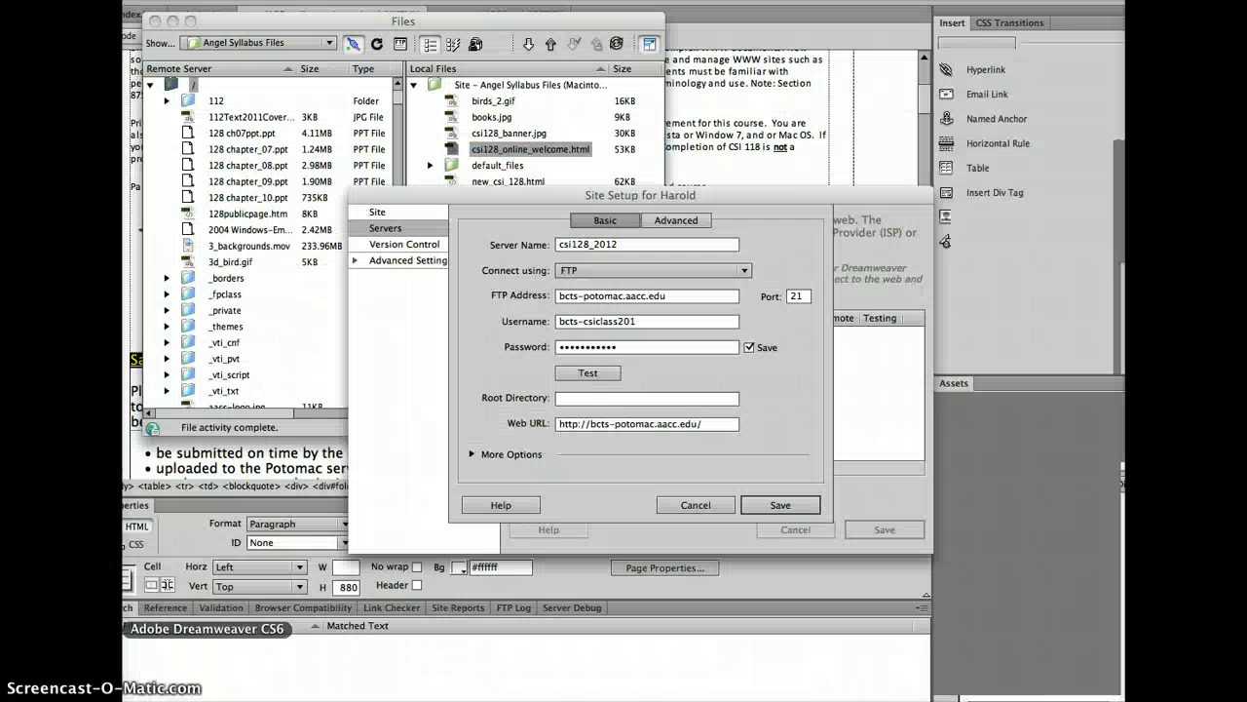
{"action": "left_click", "coordinate": [581, 321]}
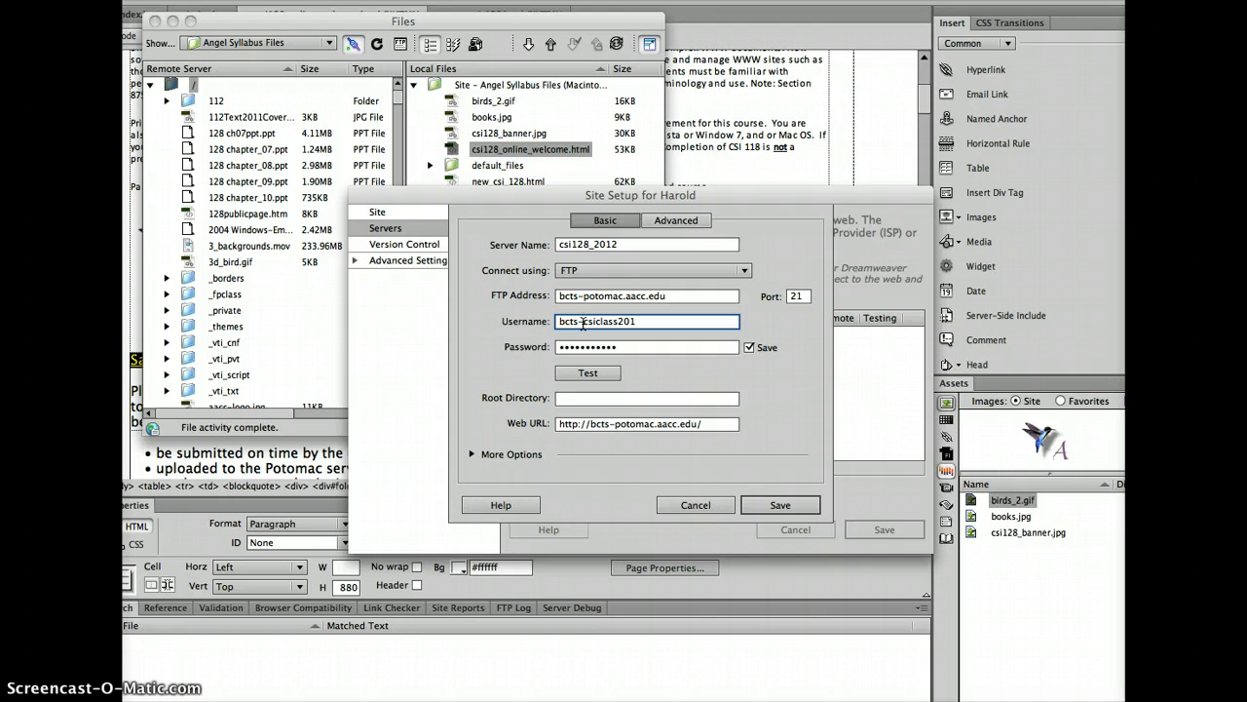
{"action": "type", "text": "web\\"}
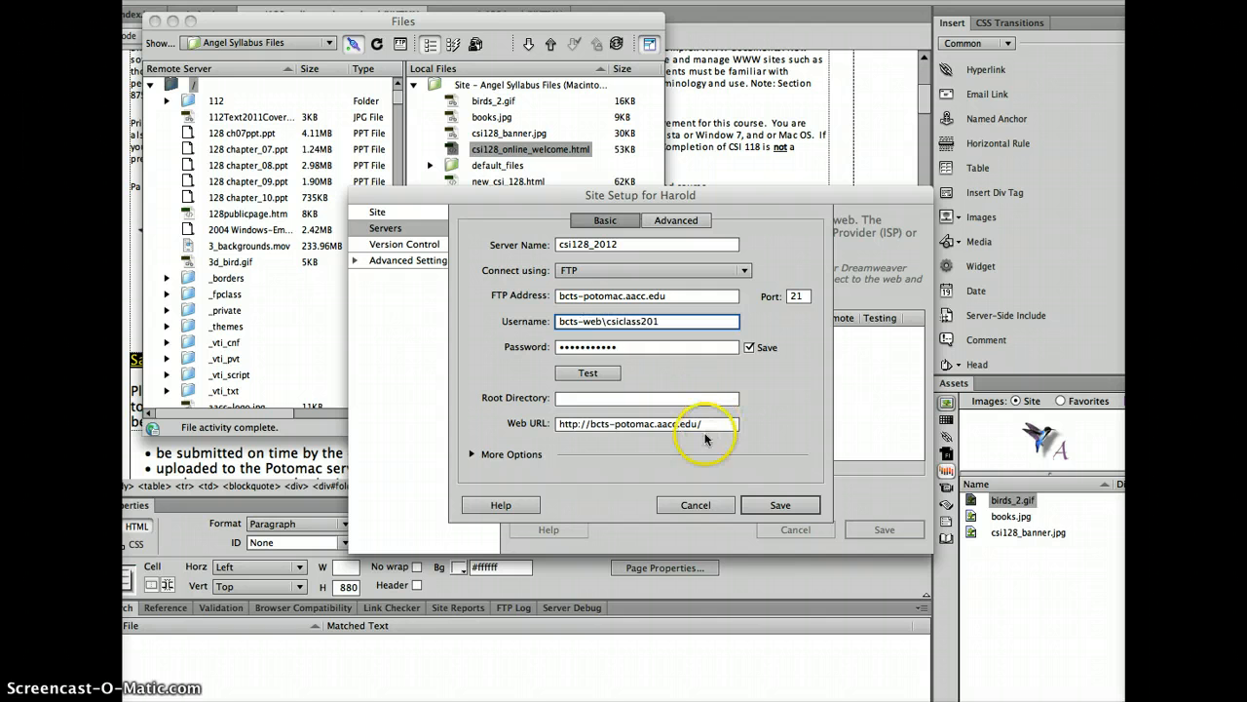
{"action": "left_click", "coordinate": [607, 374]}
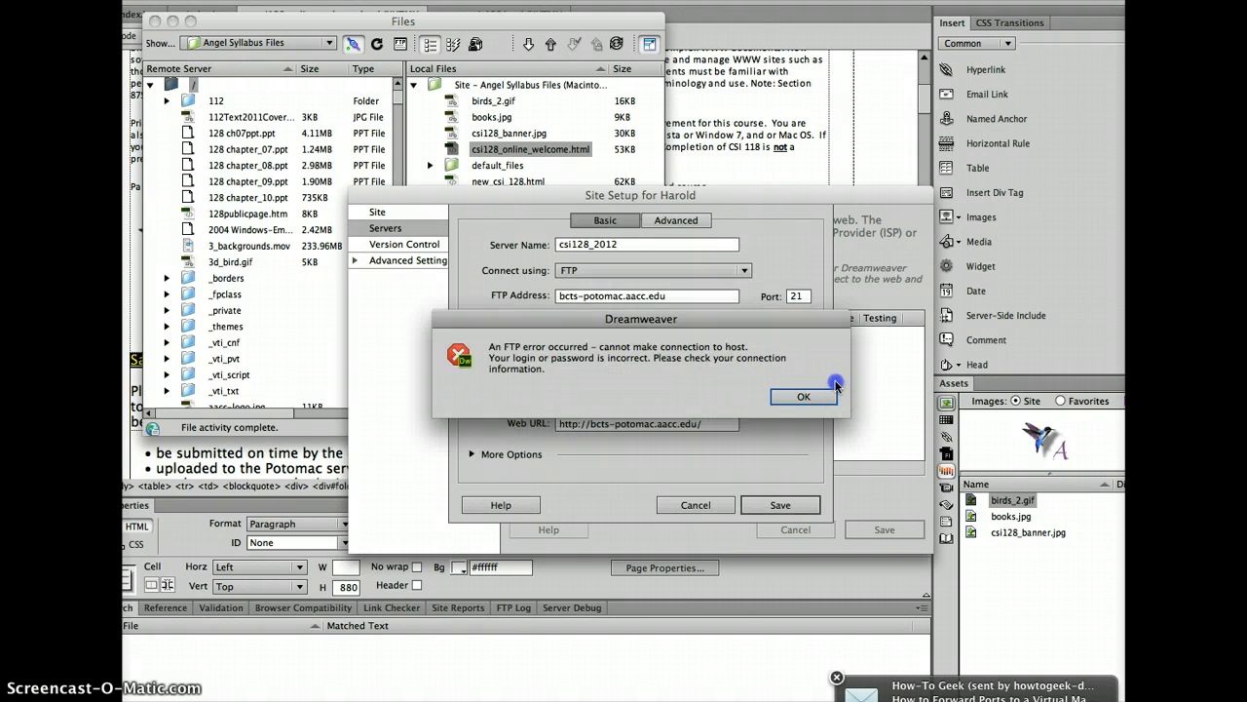
{"action": "left_click", "coordinate": [824, 393]}
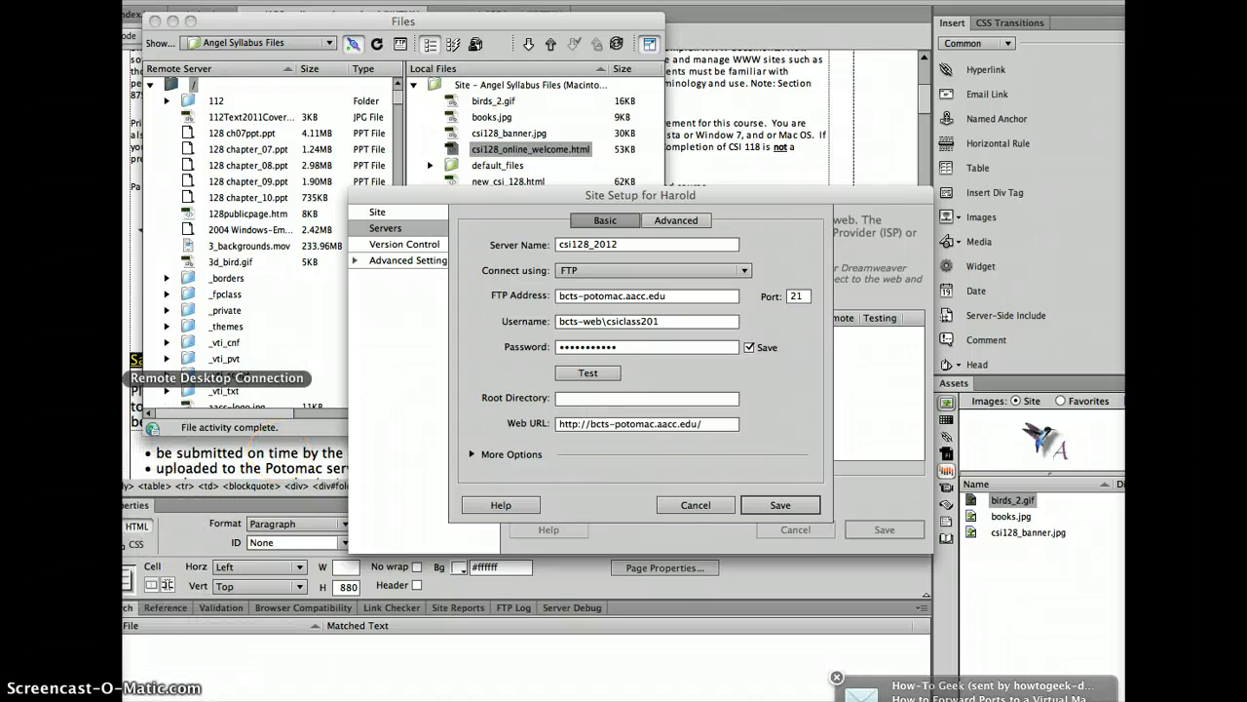
Recheck the Word directions, review the username, and select the password field
{"action": "left_click", "coordinate": [125, 336]}
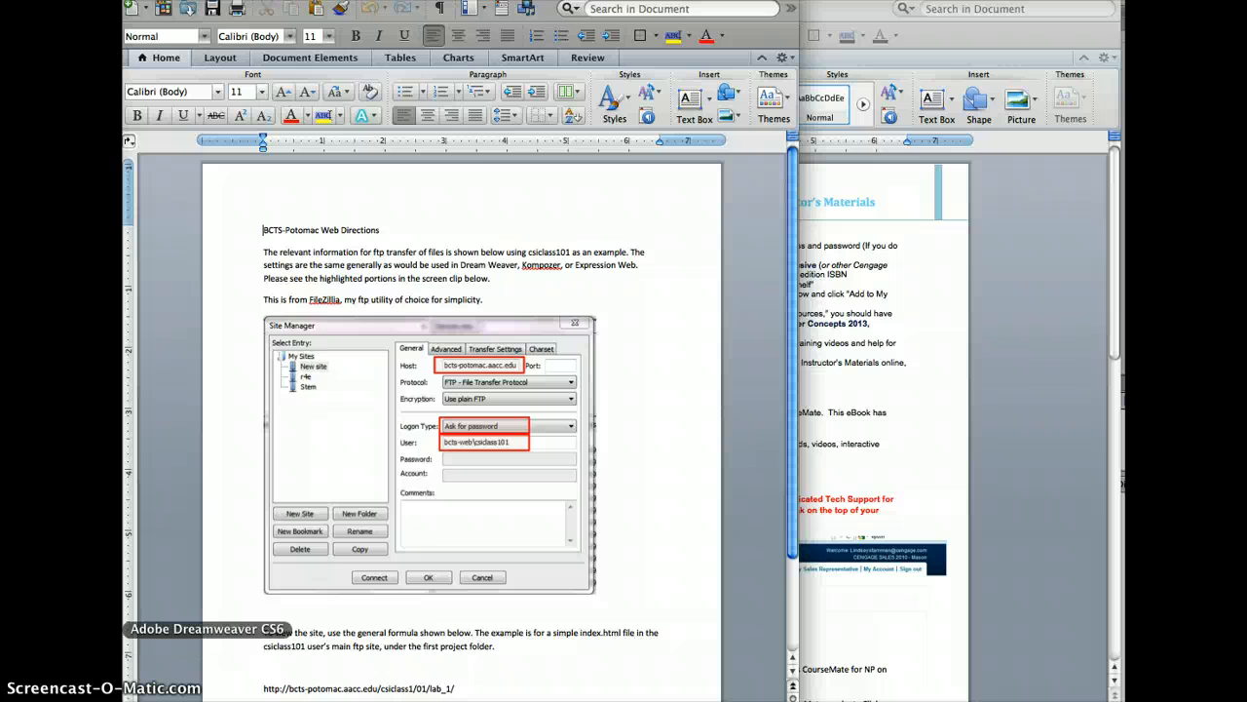
{"action": "left_click", "coordinate": [125, 629]}
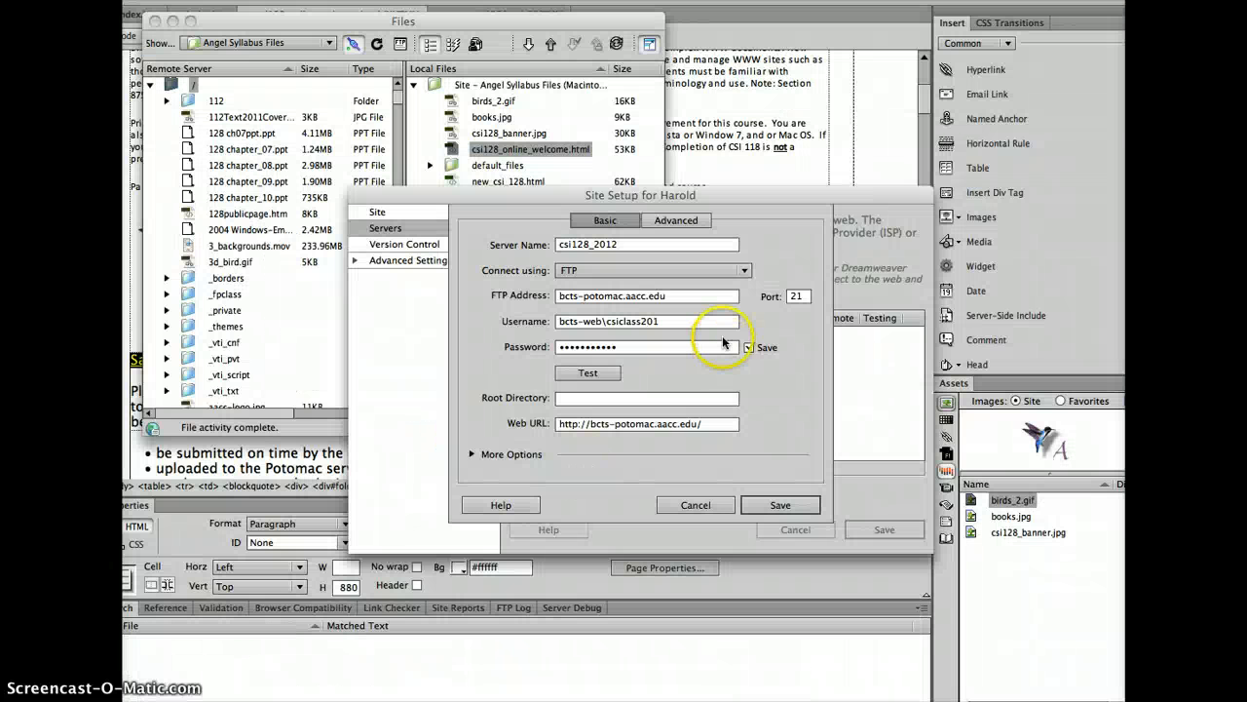
{"action": "left_click", "coordinate": [671, 328]}
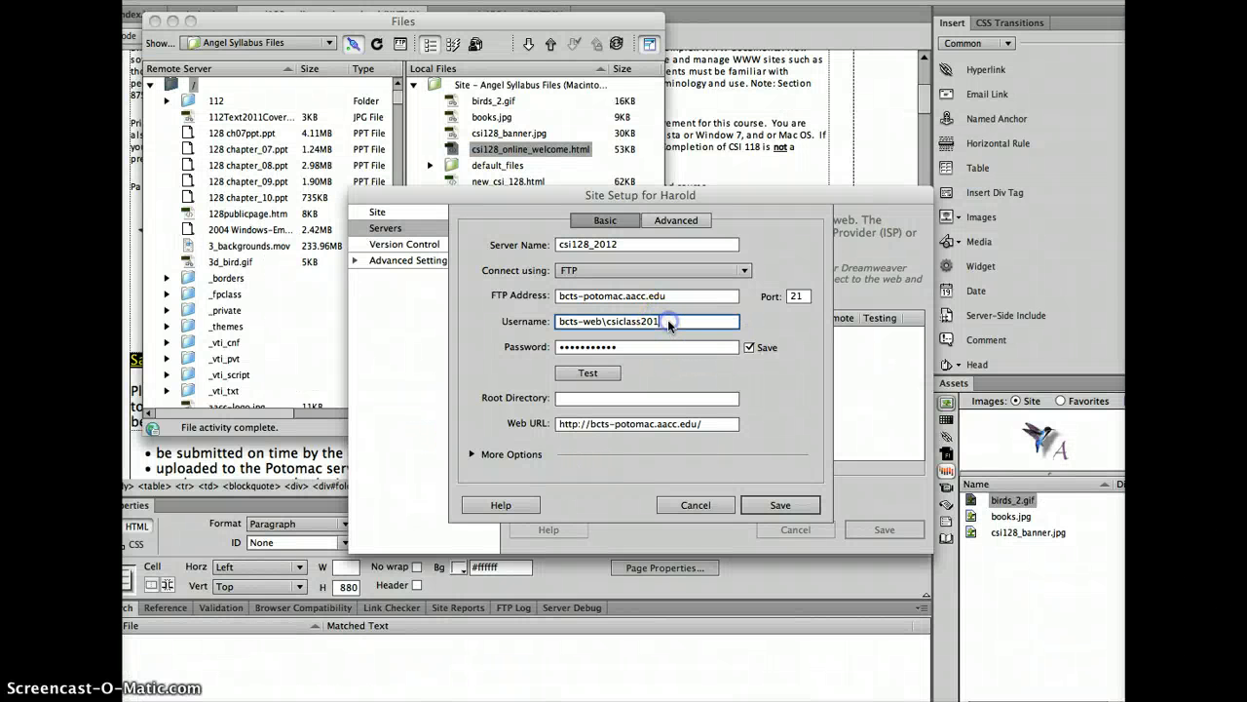
{"action": "left_click", "coordinate": [624, 357]}
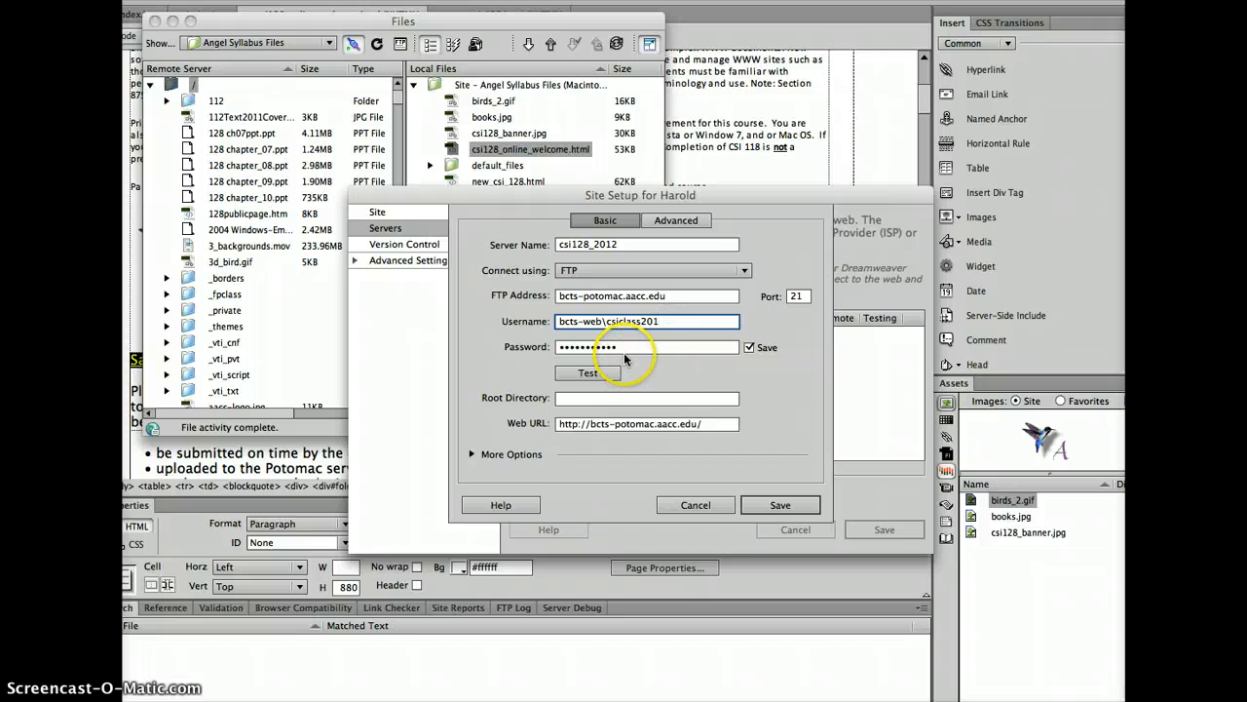
{"action": "key", "text": "Tab"}
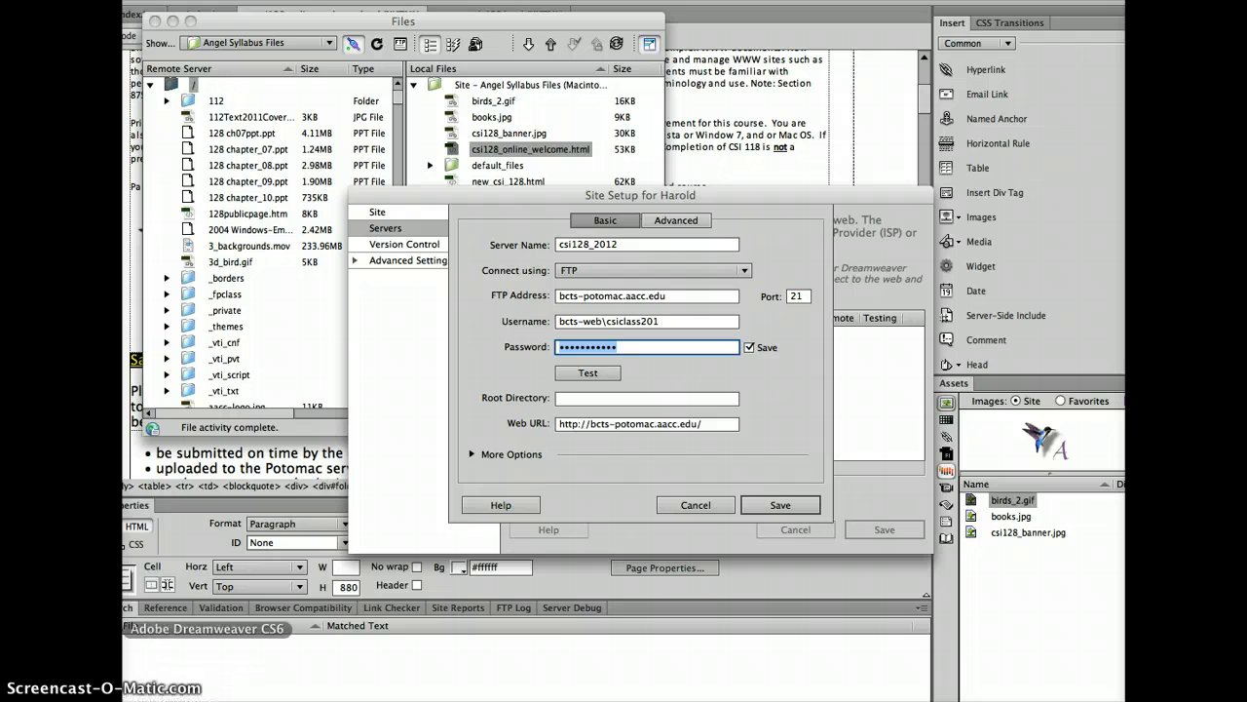
{"action": "left_click", "coordinate": [124, 335]}
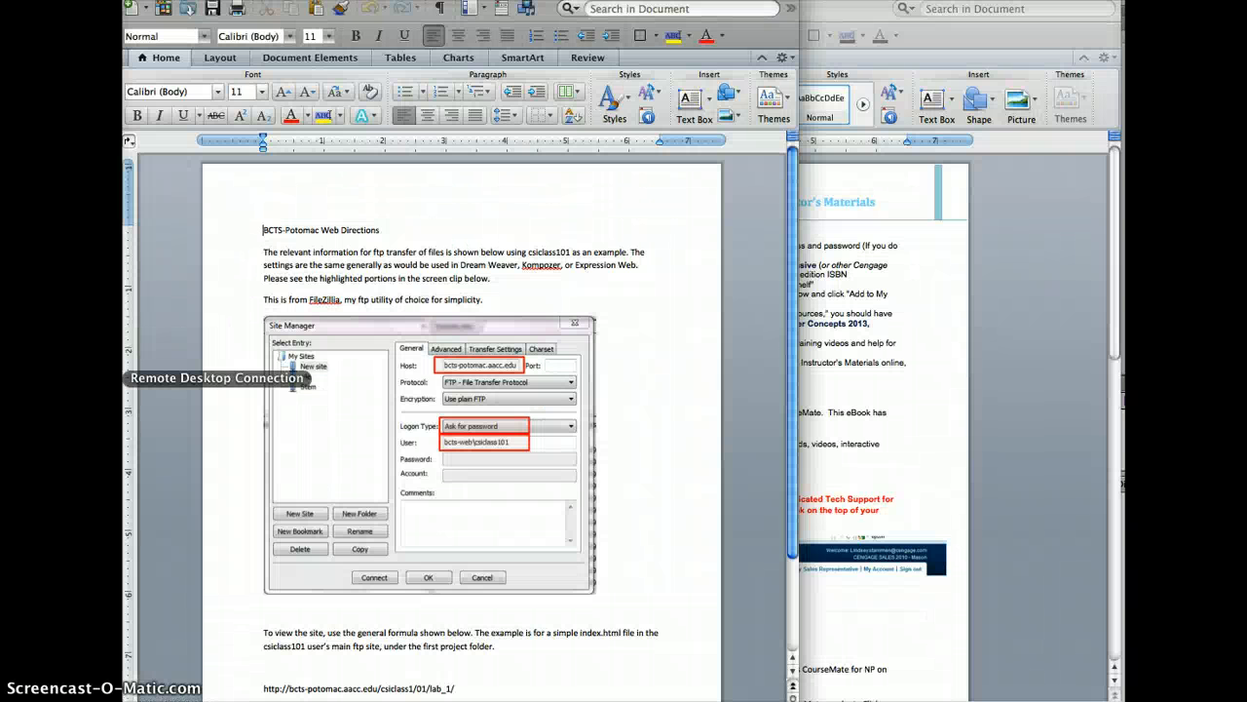
Retype the password from the spreadsheet and test until the connection to the web server succeeds
{"action": "left_click", "coordinate": [125, 357]}
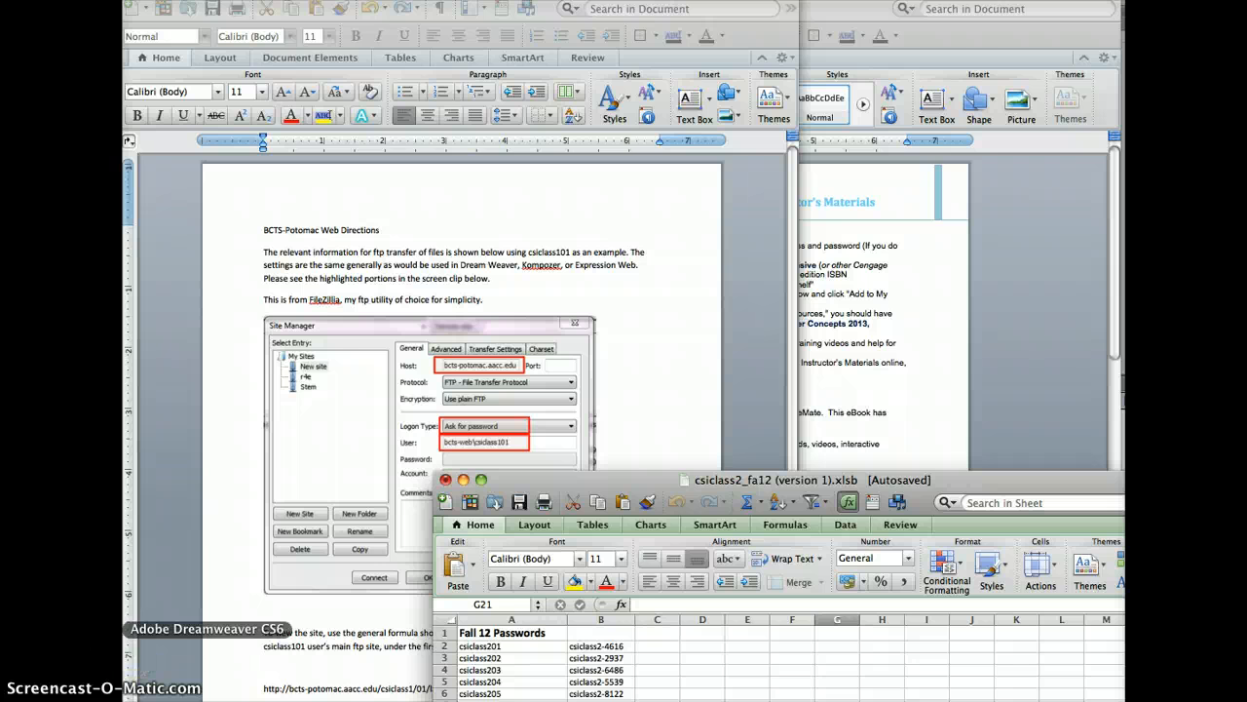
{"action": "left_click", "coordinate": [102, 629]}
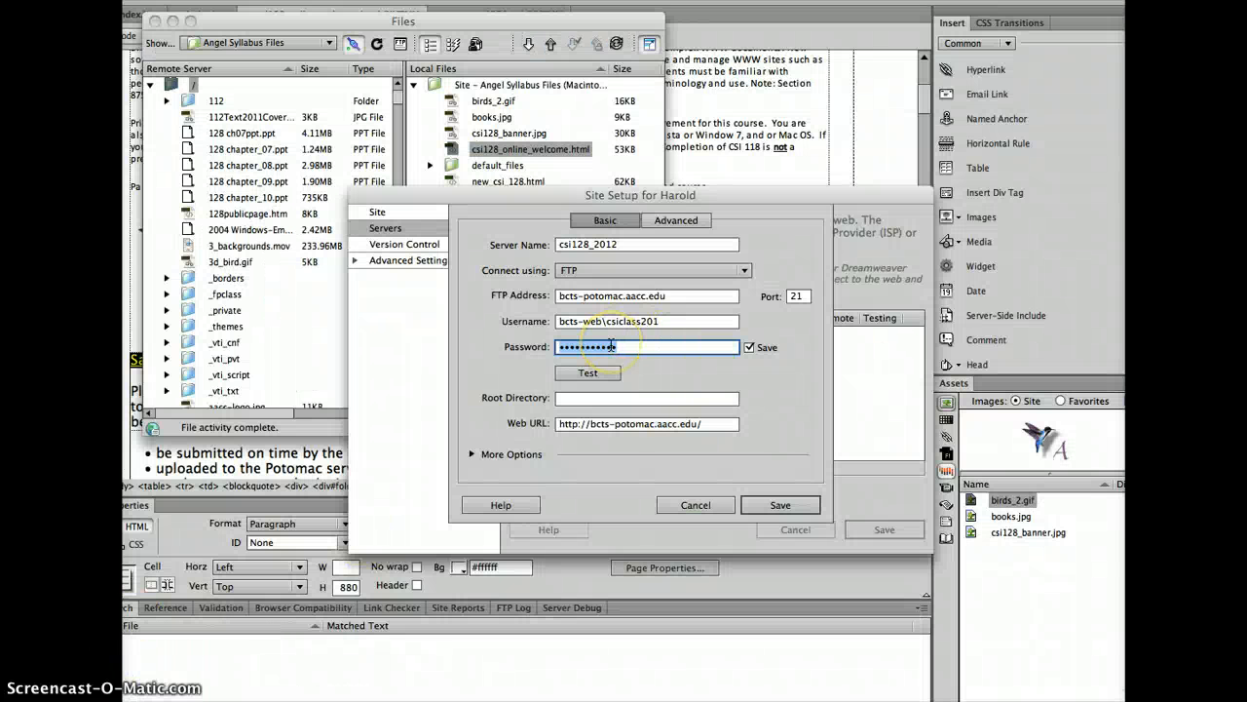
{"action": "type", "text": "csi"}
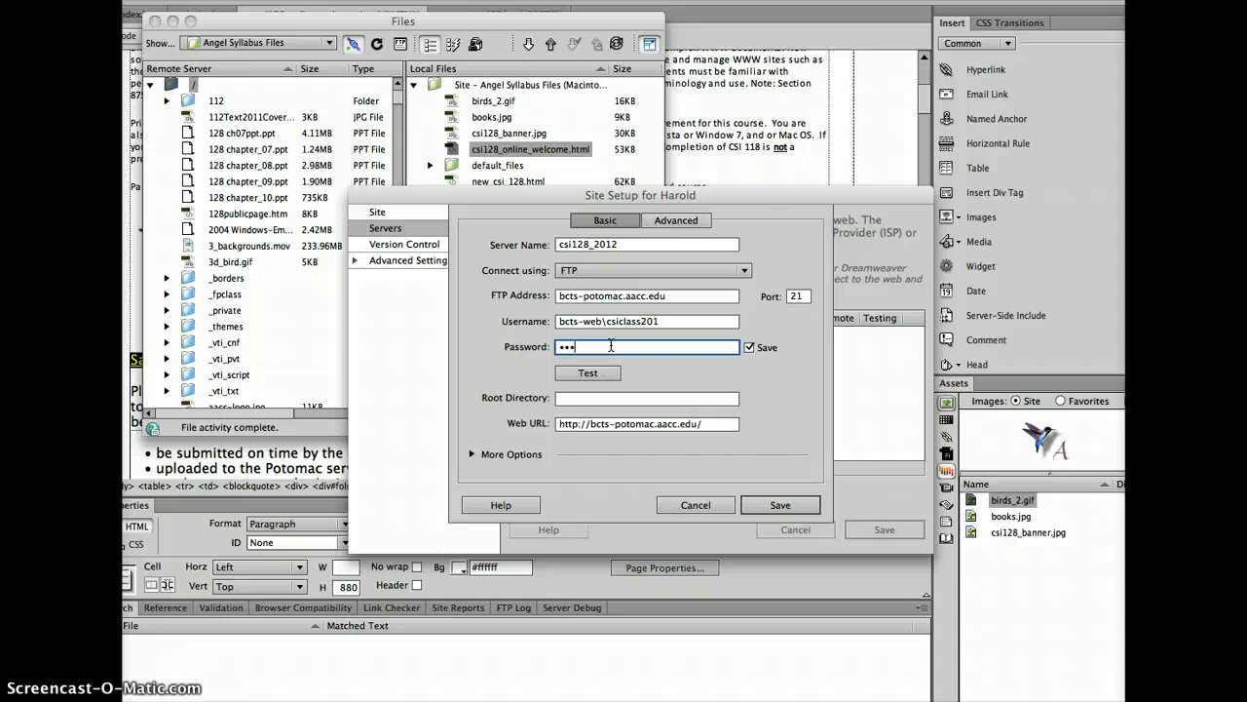
{"action": "type", "text": "••••••••"}
{"action": "left_click", "coordinate": [589, 374]}
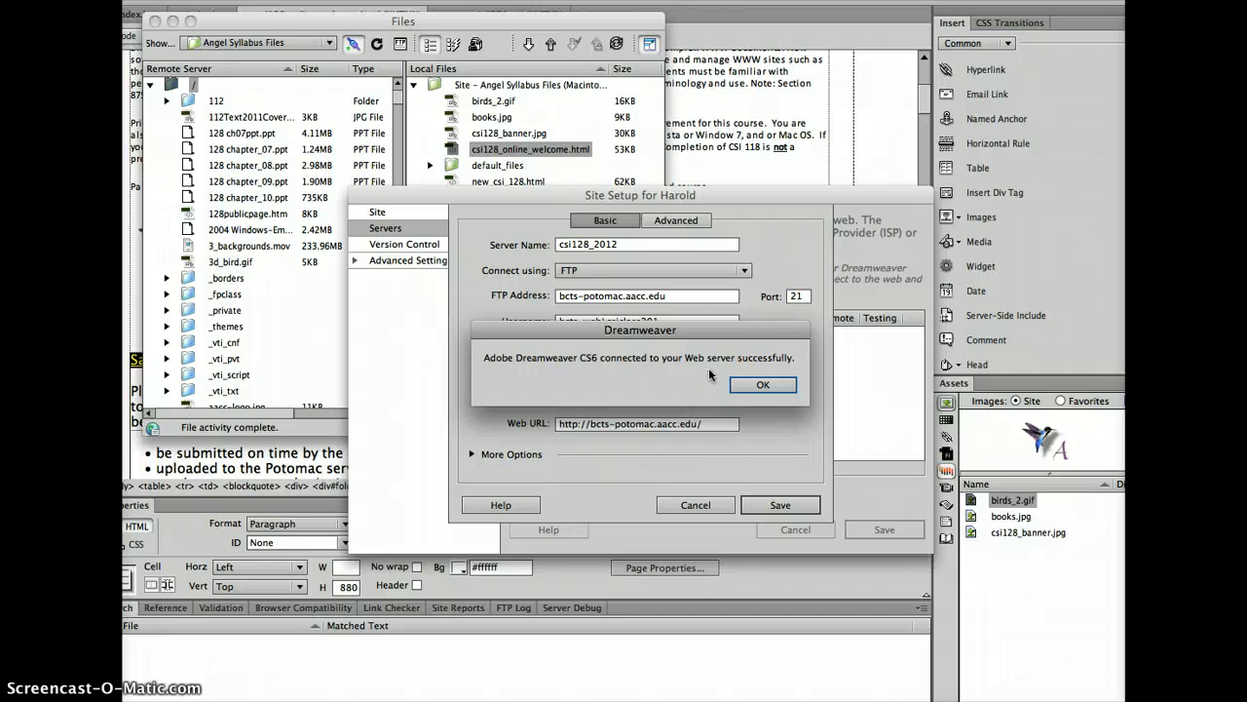
Save the csi128_2012 server and the site, accepting the root folder warning
{"action": "left_click", "coordinate": [753, 389]}
{"action": "left_click", "coordinate": [780, 507]}
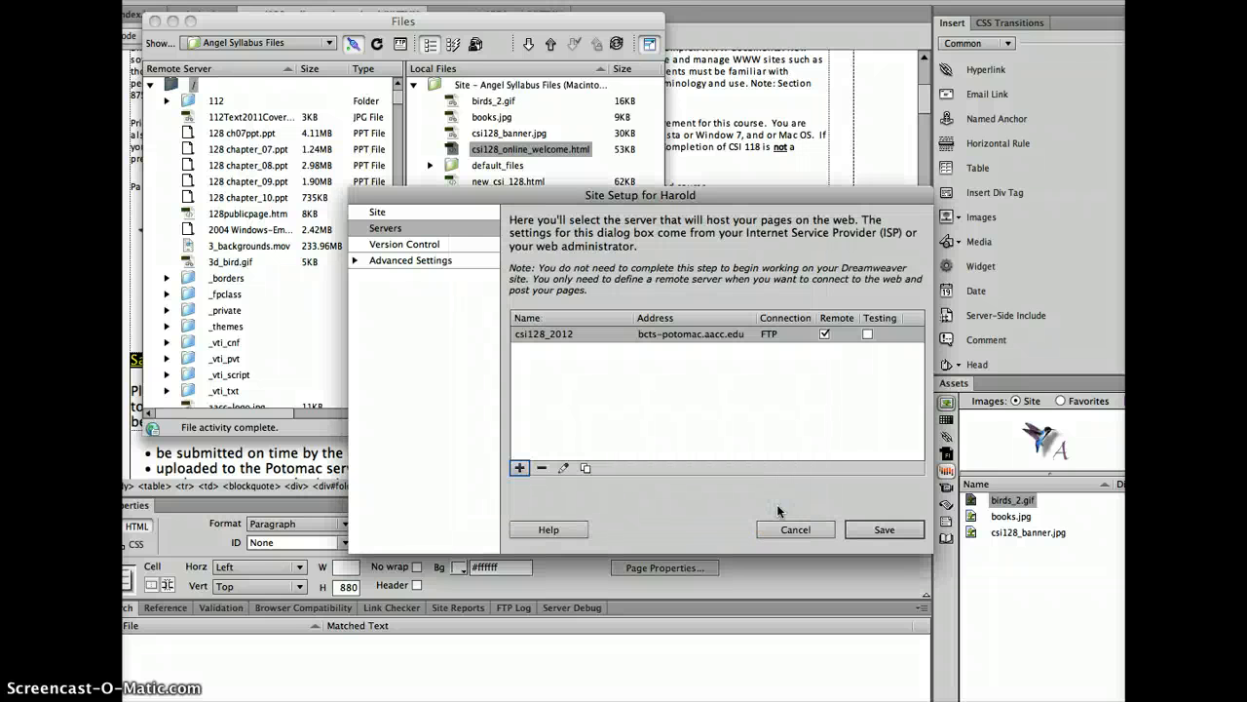
{"action": "left_click", "coordinate": [884, 529]}
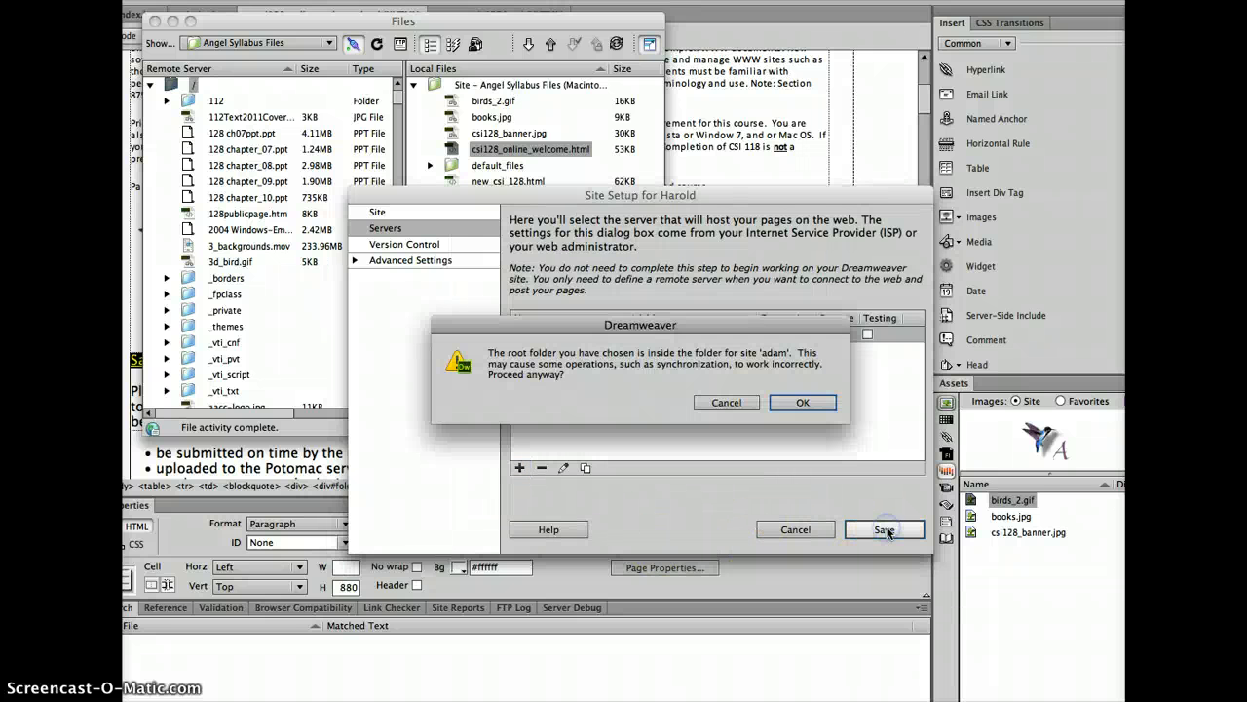
{"action": "left_click", "coordinate": [802, 403]}
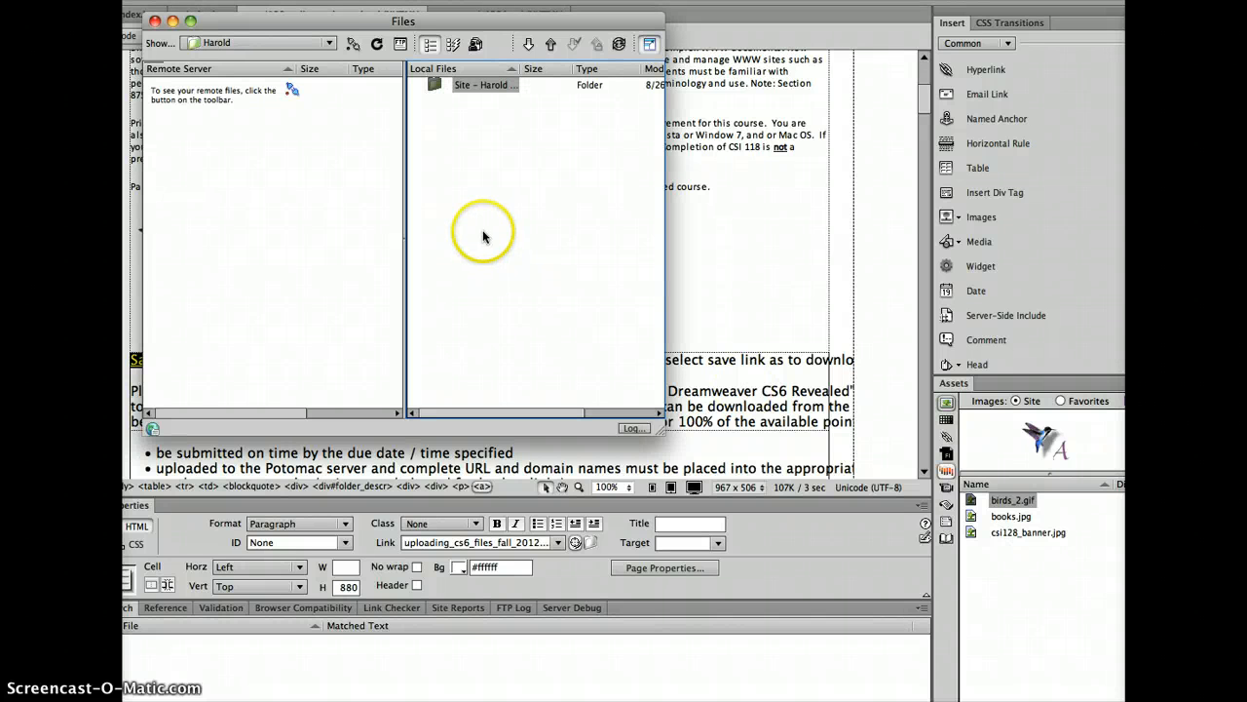
Connect the Files panel to the remote server to list its index.htm and Lab_1–Lab_12 folders
{"action": "left_click_drag", "start_coordinate": [385, 20], "coordinate": [836, 124]}
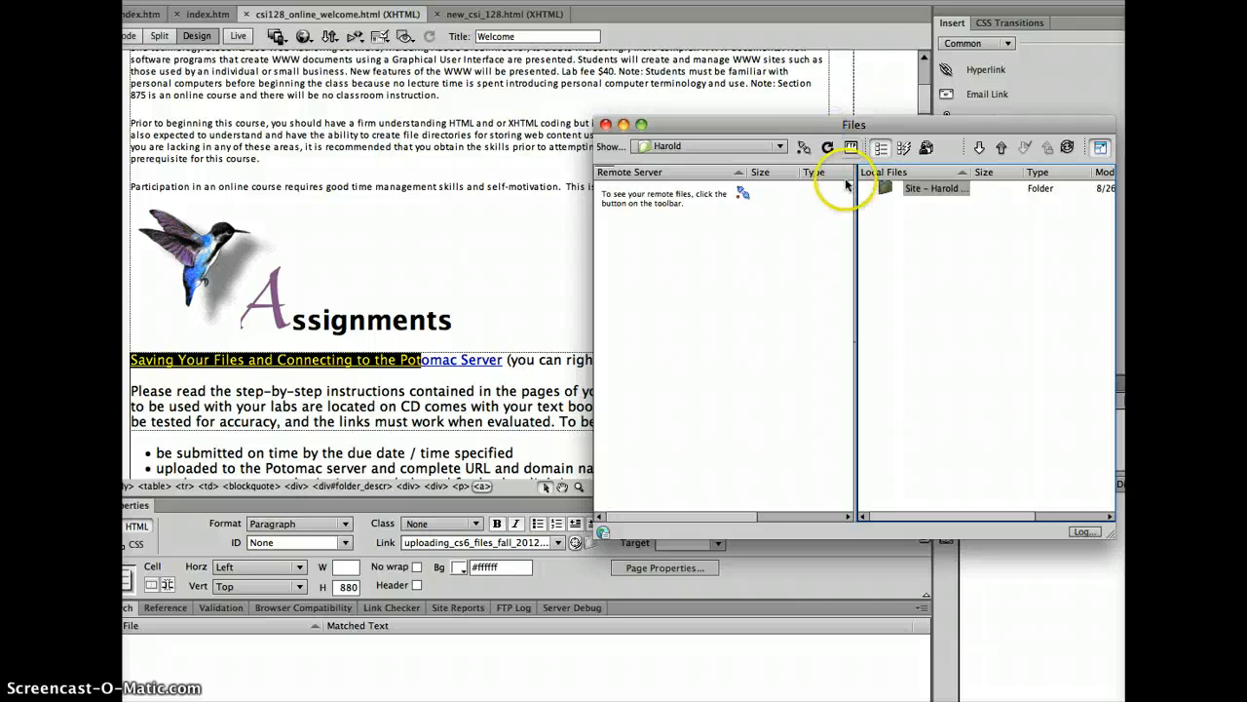
{"action": "left_click", "coordinate": [804, 149]}
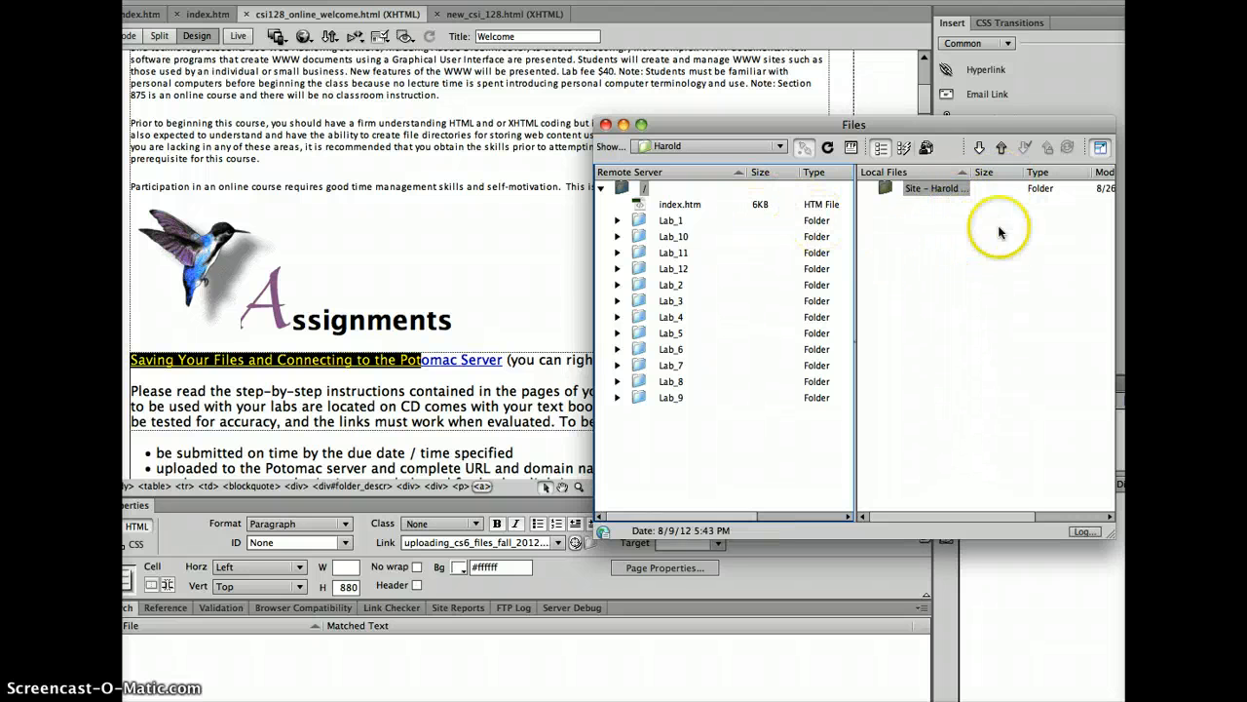
Switch to the Teachtek Solutions index.htm page and choose File > Save As
{"action": "left_click", "coordinate": [324, 97]}
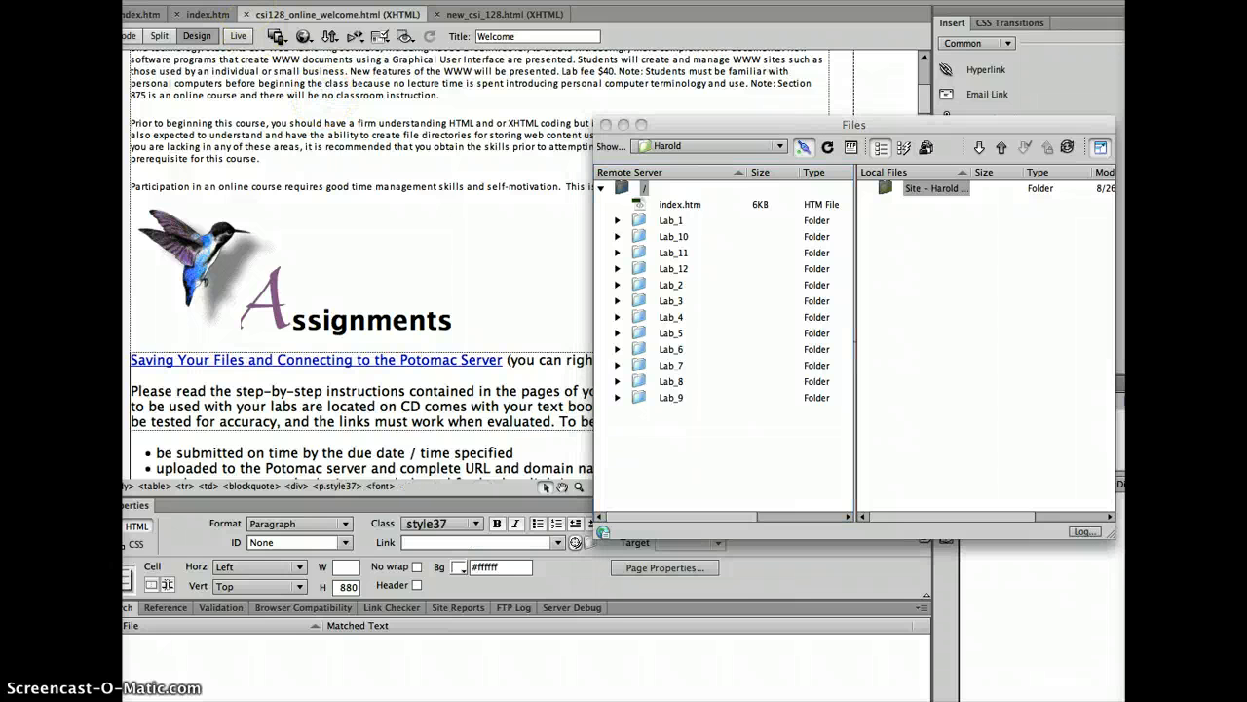
{"action": "left_click", "coordinate": [239, 0]}
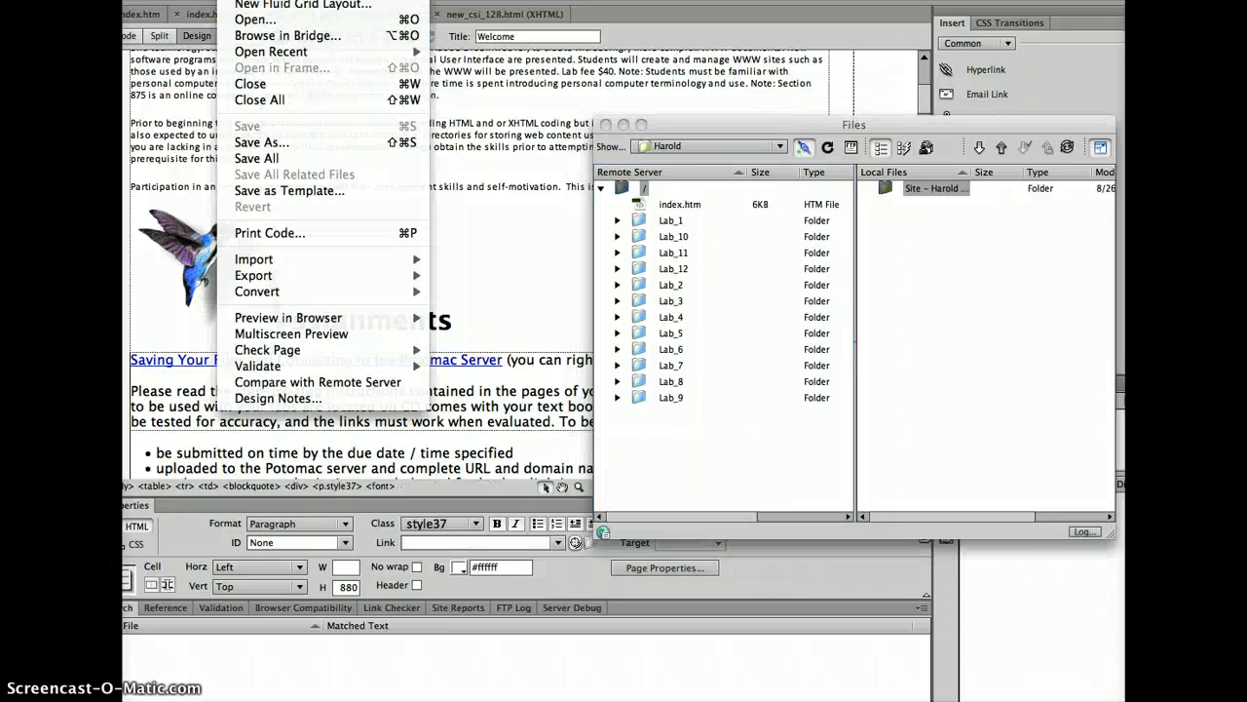
{"action": "left_click", "coordinate": [191, 14]}
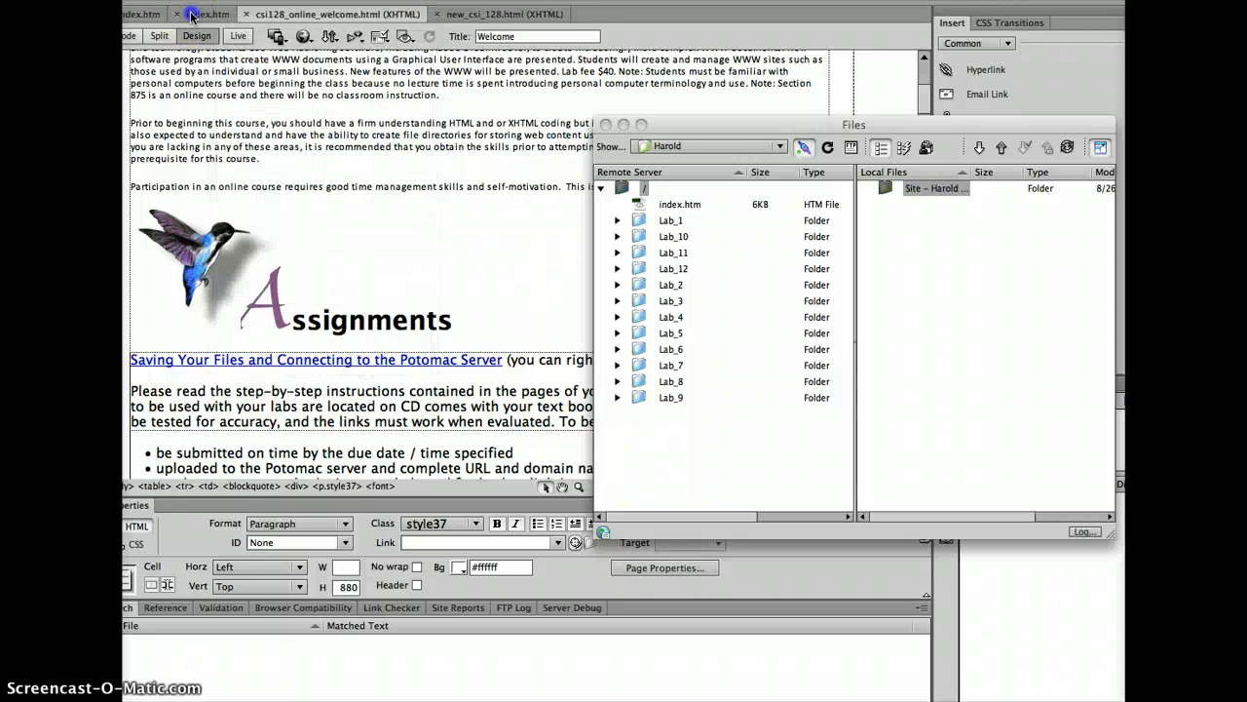
{"action": "left_click", "coordinate": [195, 14]}
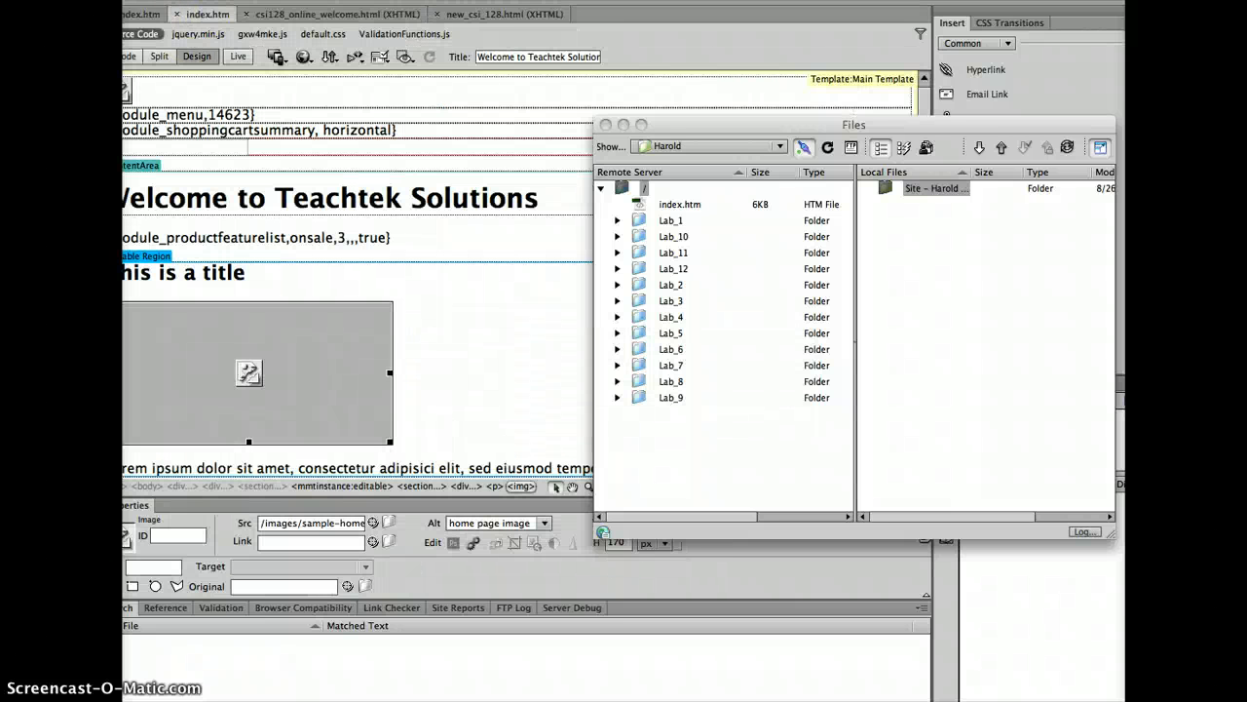
{"action": "left_click", "coordinate": [239, 0]}
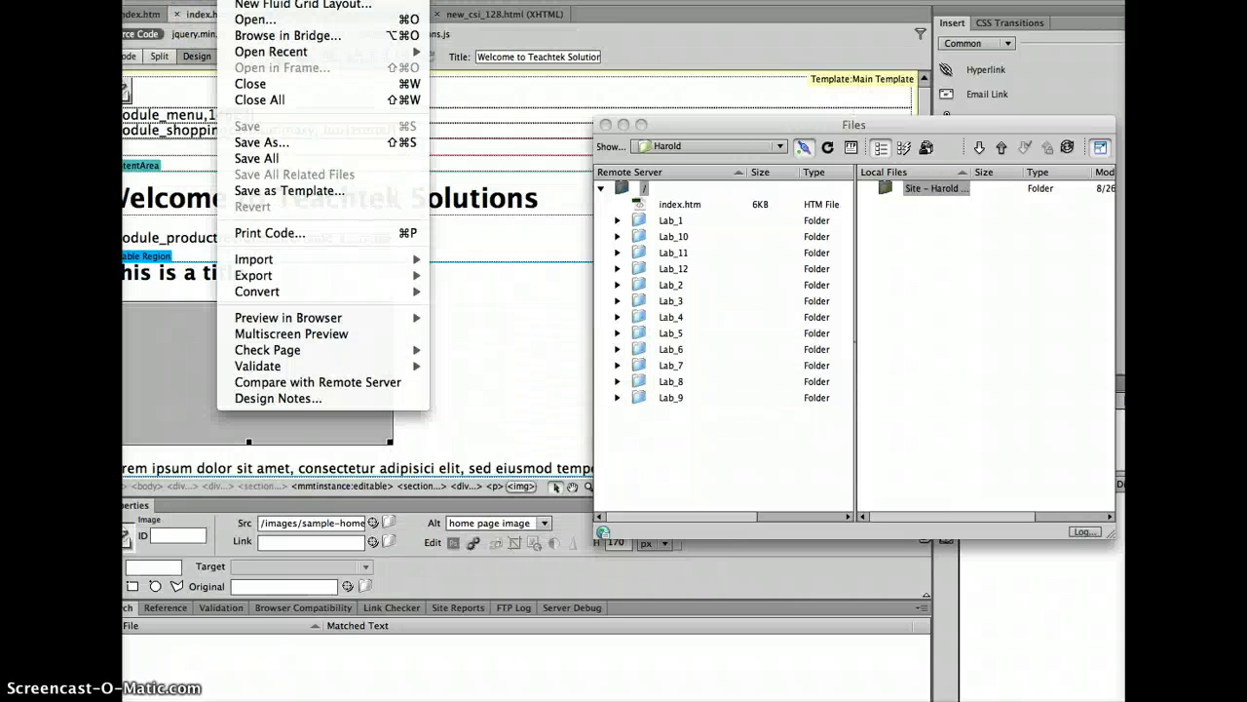
{"action": "left_click", "coordinate": [292, 142]}
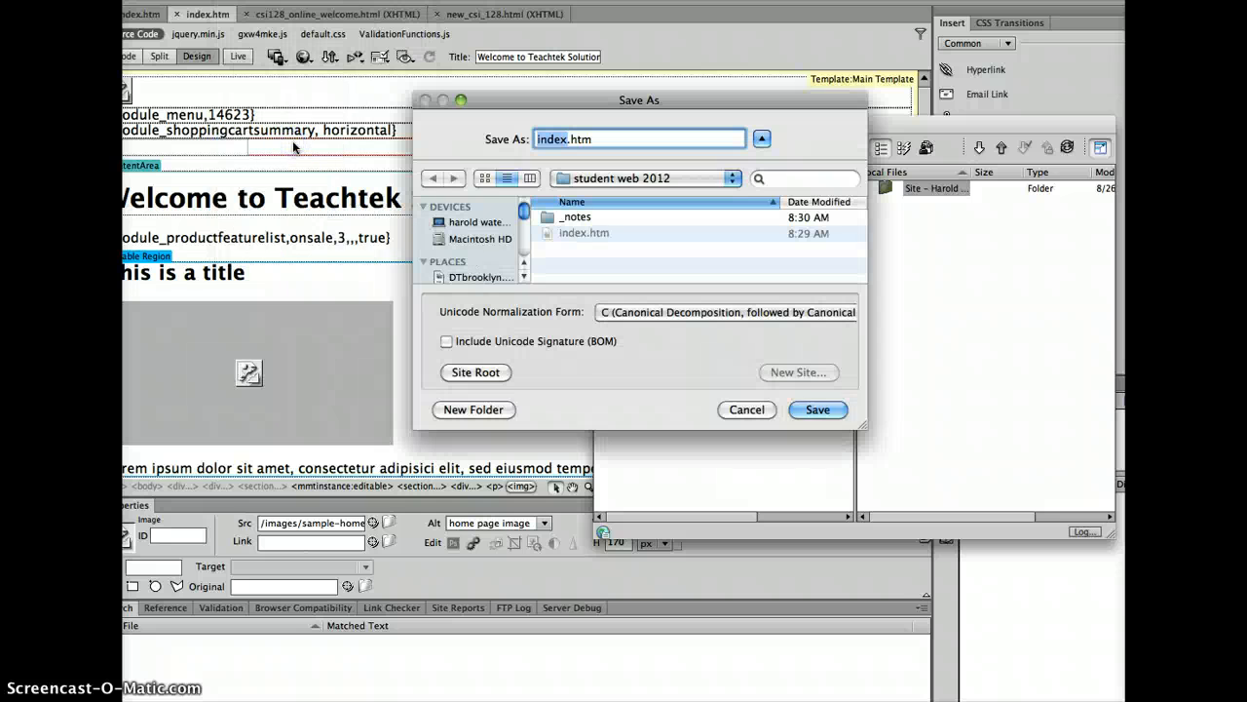
Pick My First Web from Recent Places and save the page there as index.htm
{"action": "left_click", "coordinate": [616, 185]}
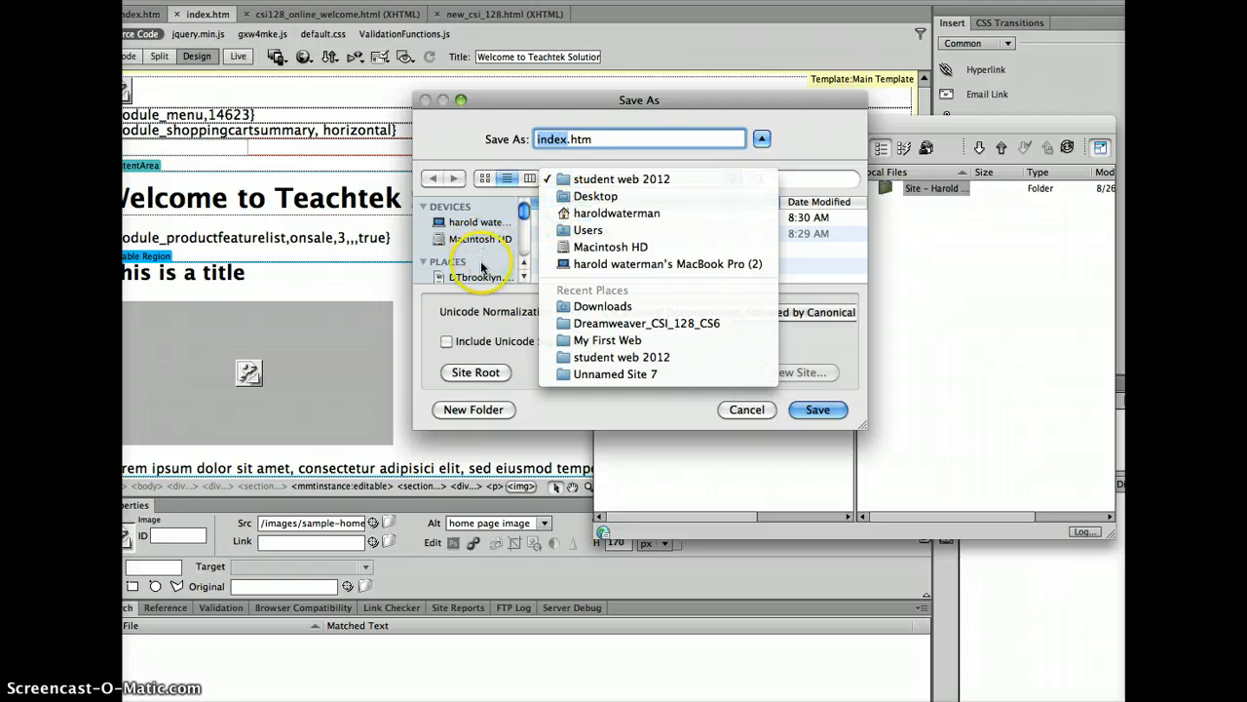
{"action": "left_click", "coordinate": [526, 231]}
{"action": "scroll", "coordinate": [488, 244], "scroll_direction": "down", "scroll_amount": 3}
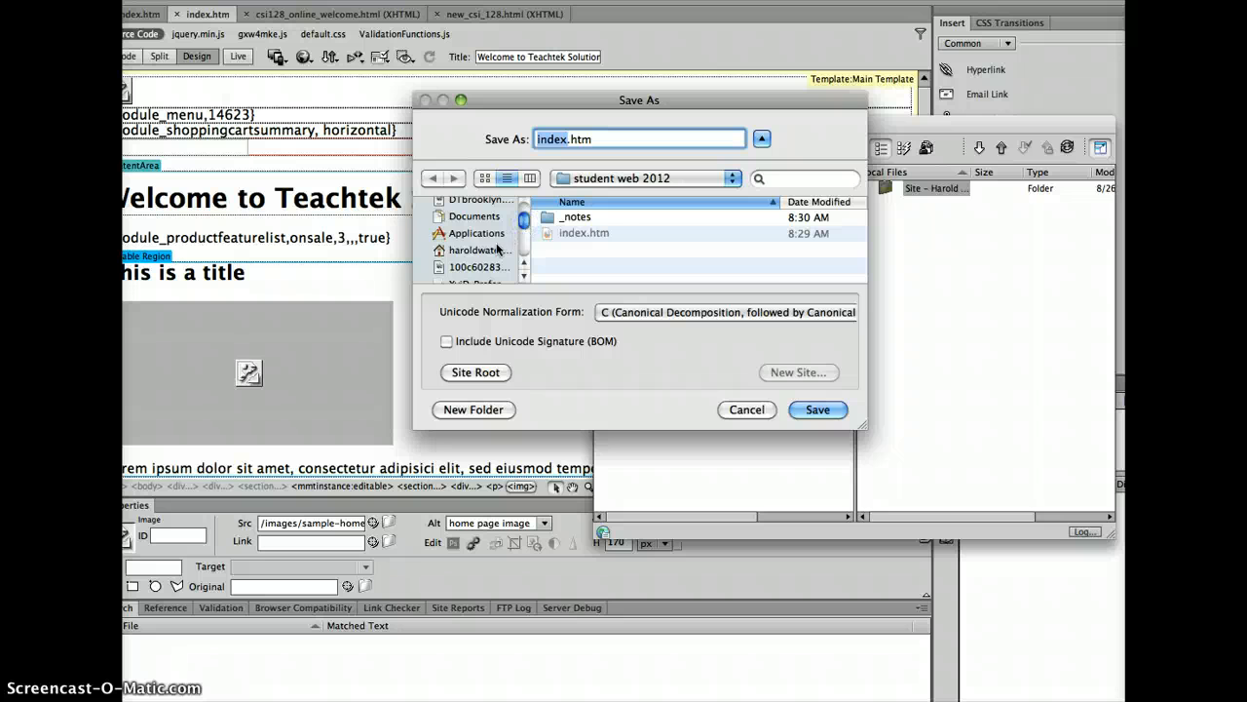
{"action": "left_click", "coordinate": [495, 251]}
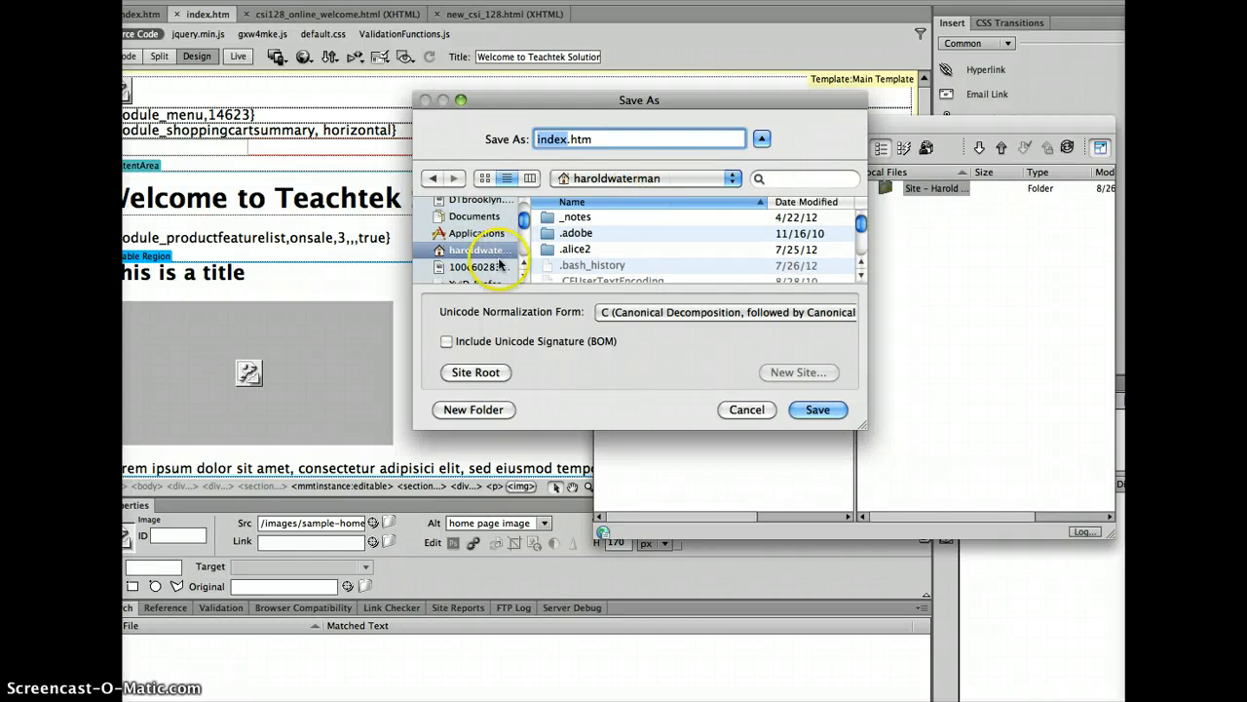
{"action": "left_click", "coordinate": [860, 253]}
{"action": "left_click", "coordinate": [860, 254]}
{"action": "left_click", "coordinate": [860, 254]}
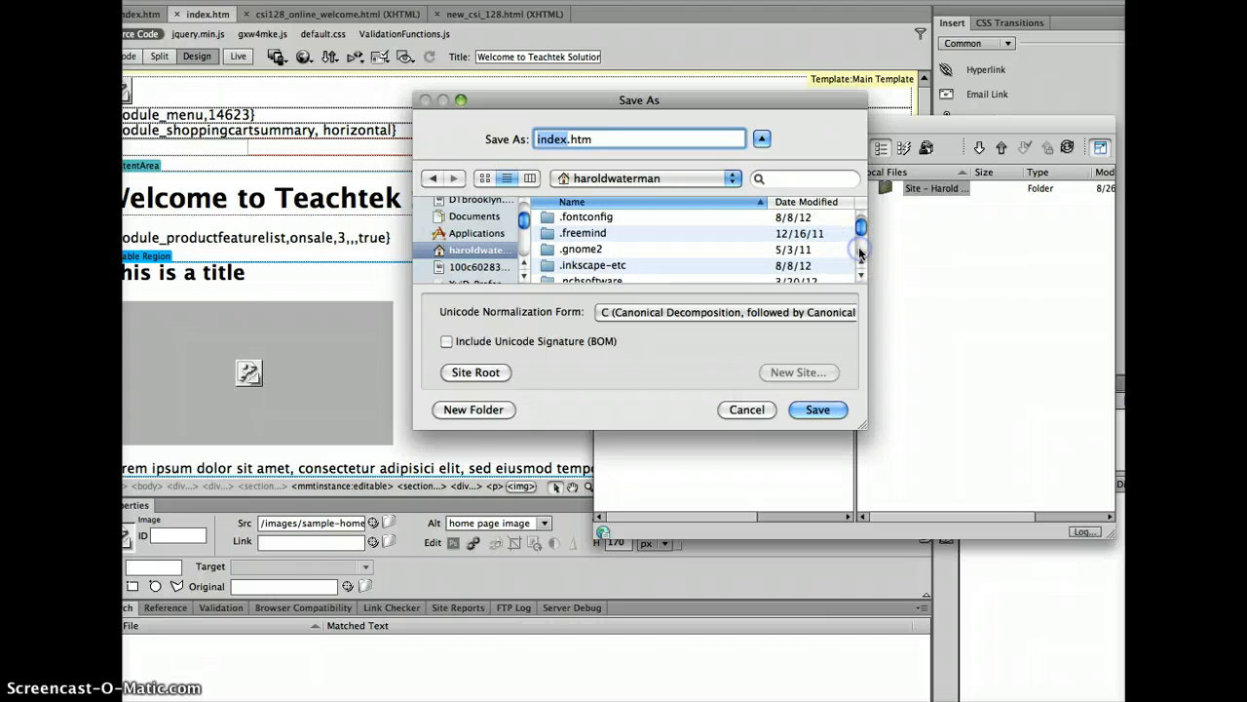
{"action": "left_click_drag", "start_coordinate": [483, 219], "coordinate": [521, 200]}
{"action": "left_click", "coordinate": [598, 179]}
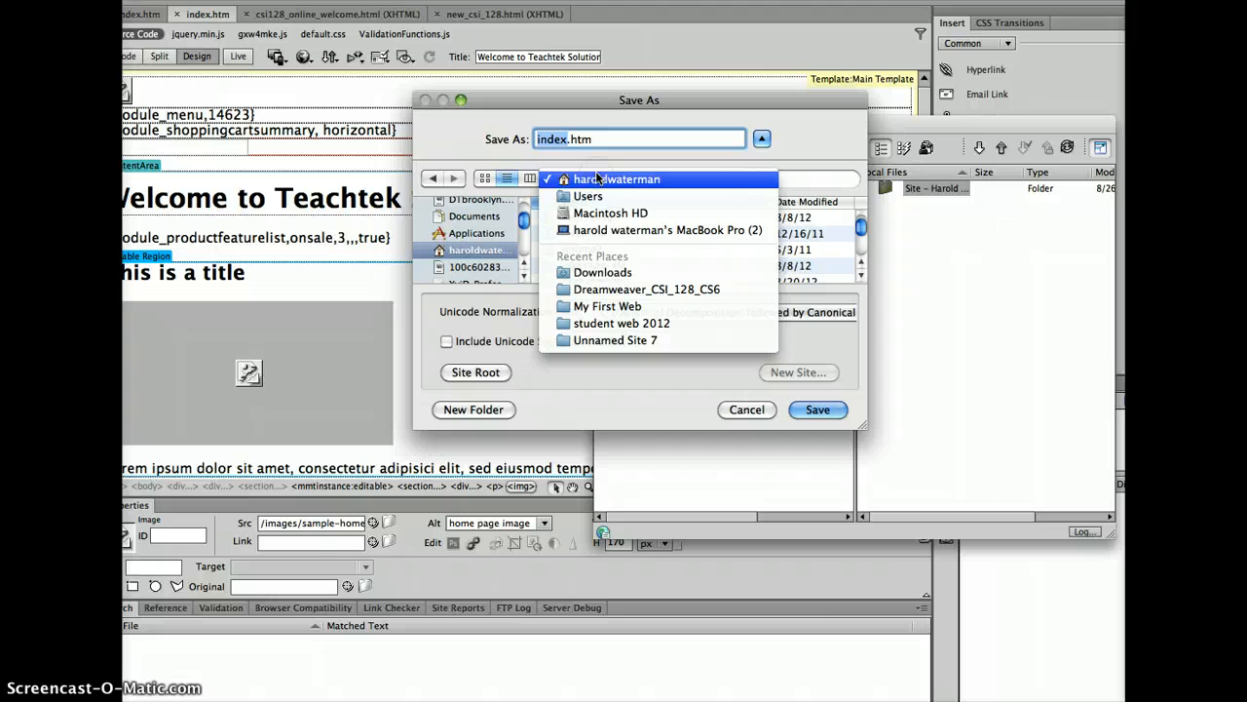
{"action": "left_click", "coordinate": [593, 313]}
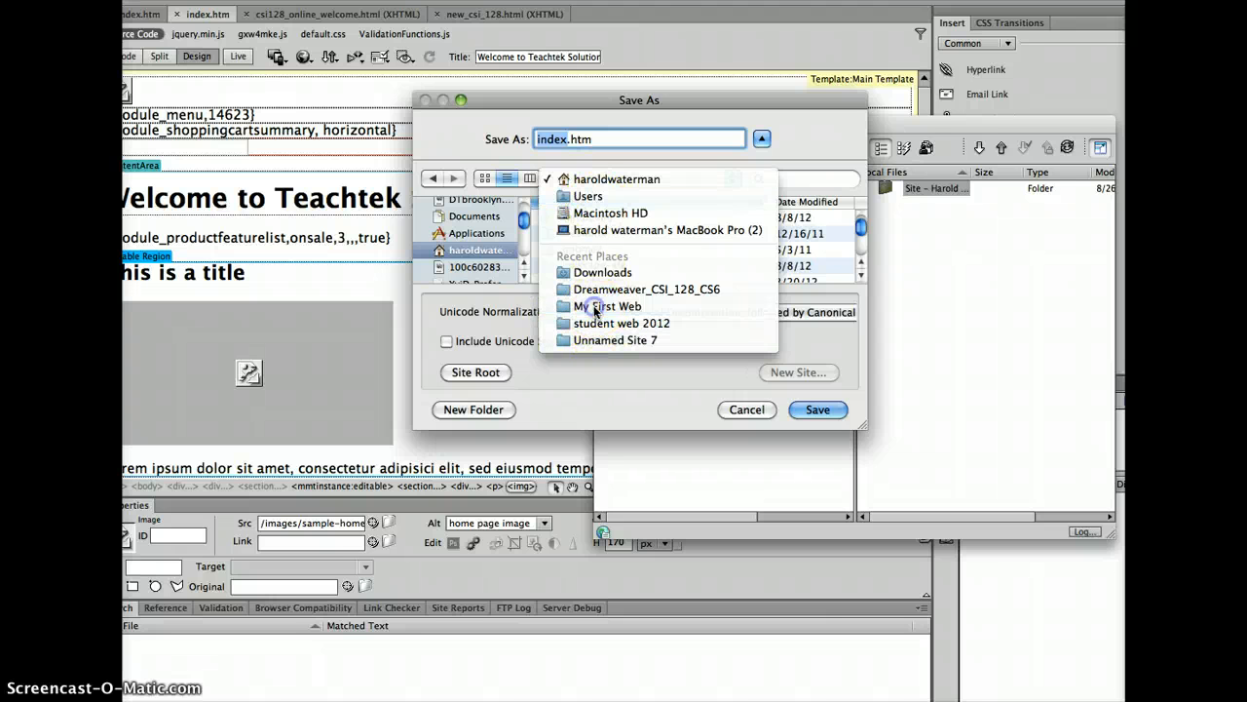
{"action": "left_click", "coordinate": [597, 308]}
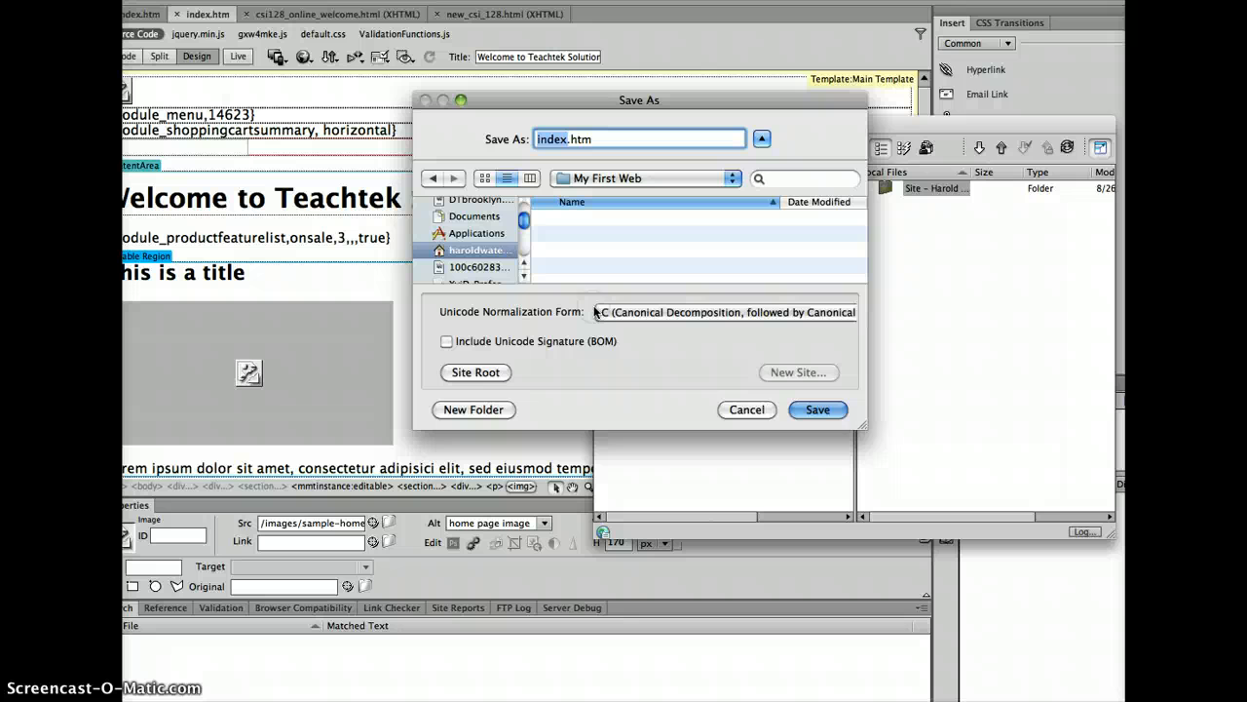
{"action": "left_click", "coordinate": [826, 410]}
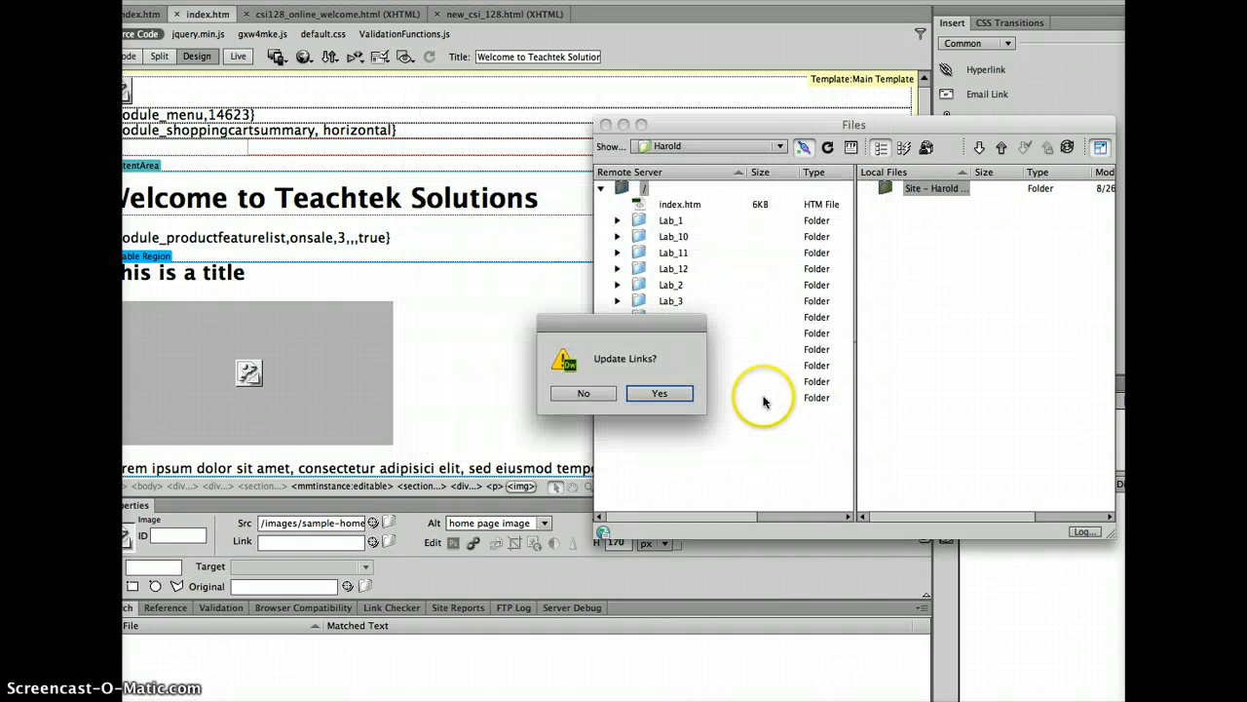
Accept updating links, then upload the local index.htm (6 KB) to the remote server with Put
{"action": "left_click", "coordinate": [679, 390]}
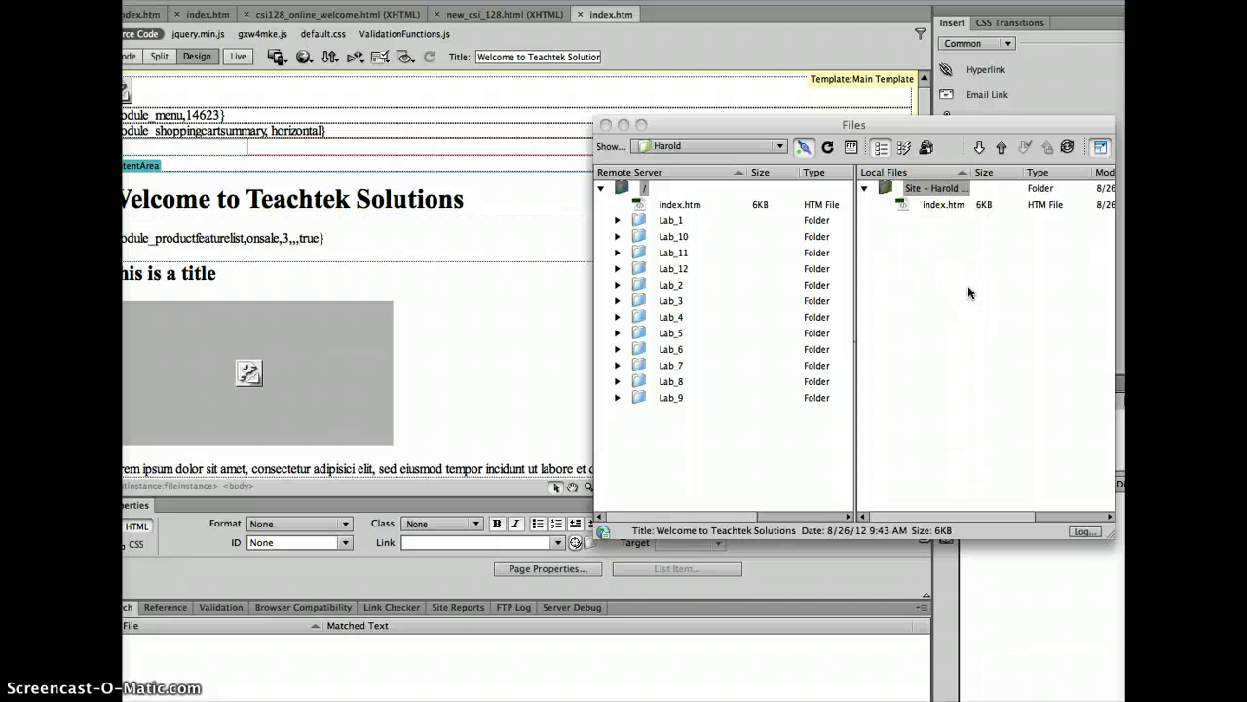
{"action": "left_click_drag", "start_coordinate": [887, 125], "coordinate": [814, 124]}
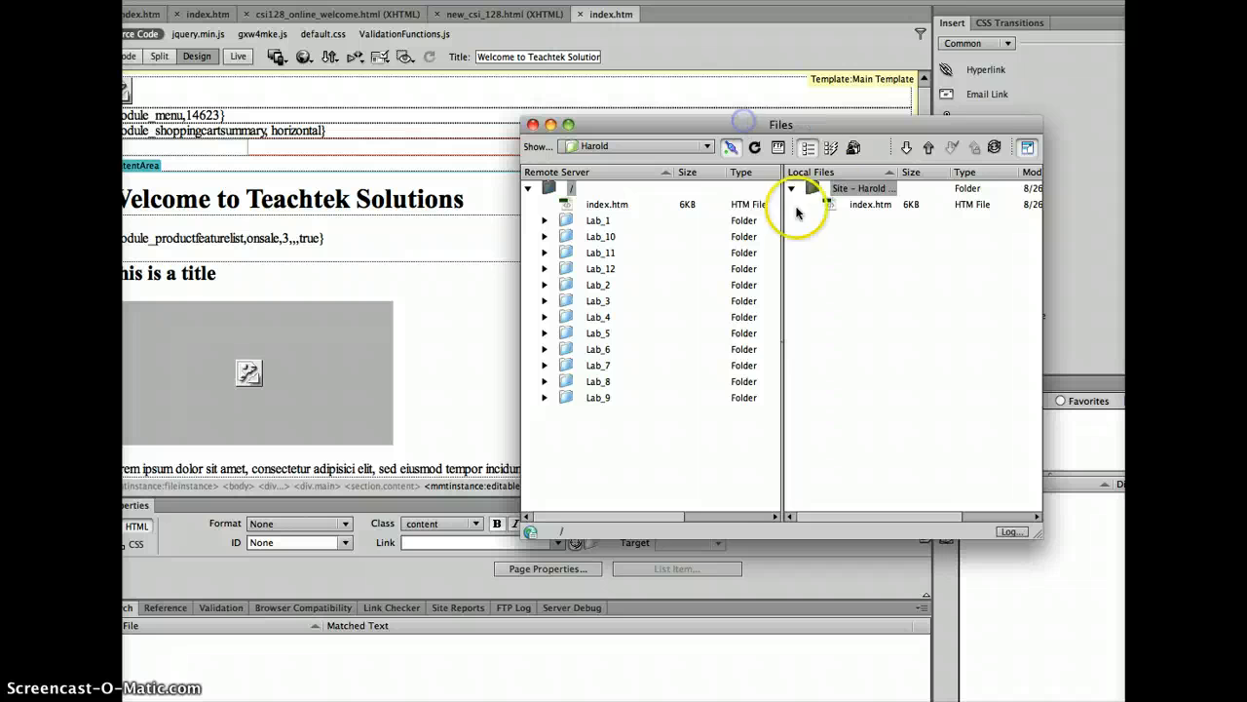
{"action": "left_click_drag", "start_coordinate": [828, 203], "coordinate": [556, 191]}
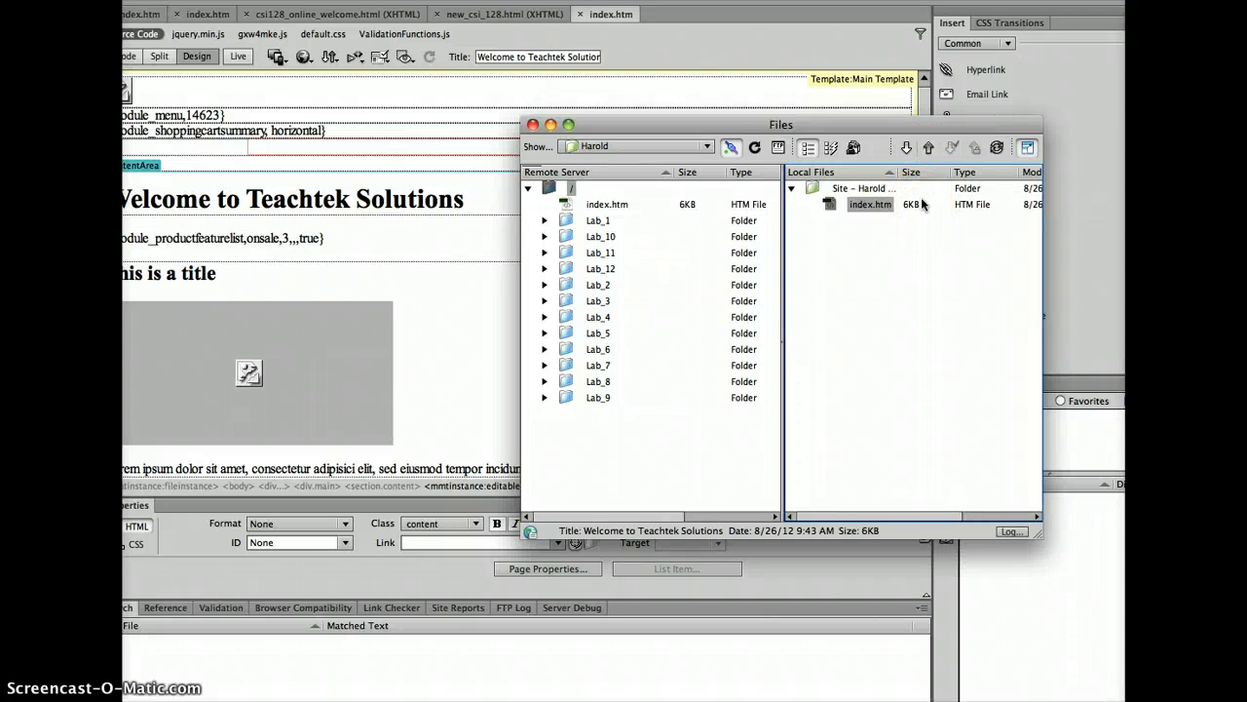
{"action": "left_click_drag", "start_coordinate": [922, 202], "coordinate": [922, 160]}
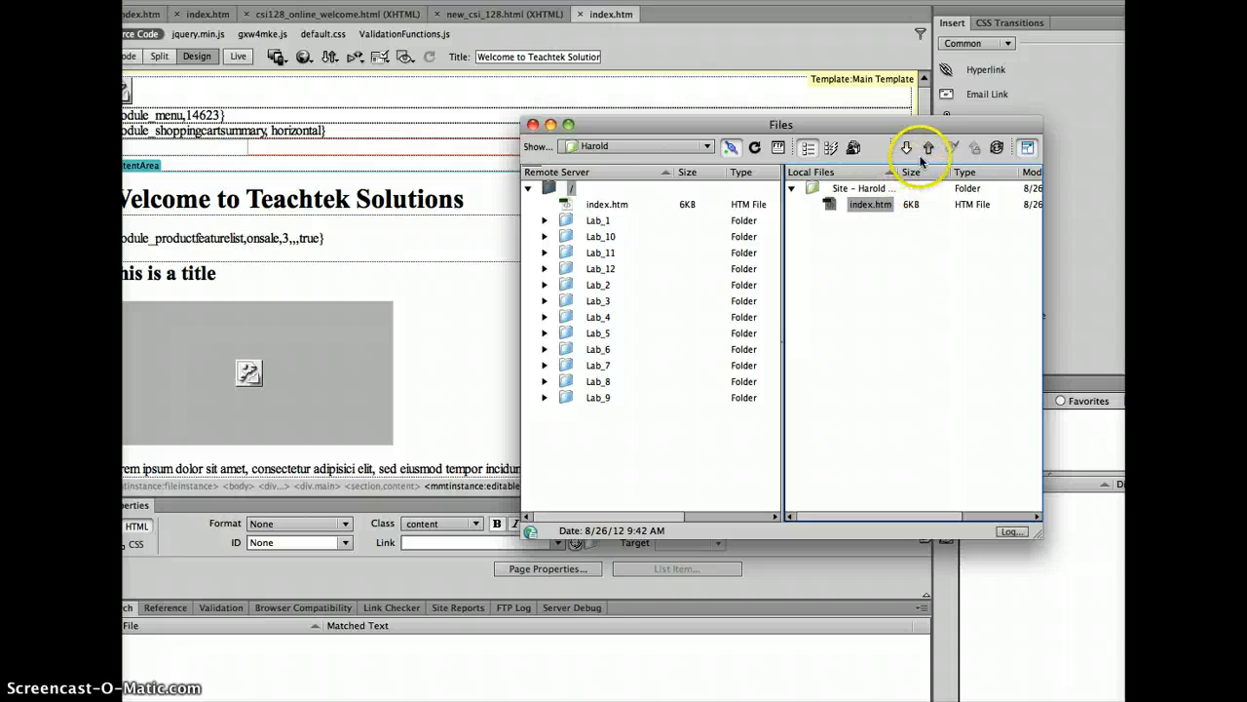
{"action": "left_click", "coordinate": [926, 152]}
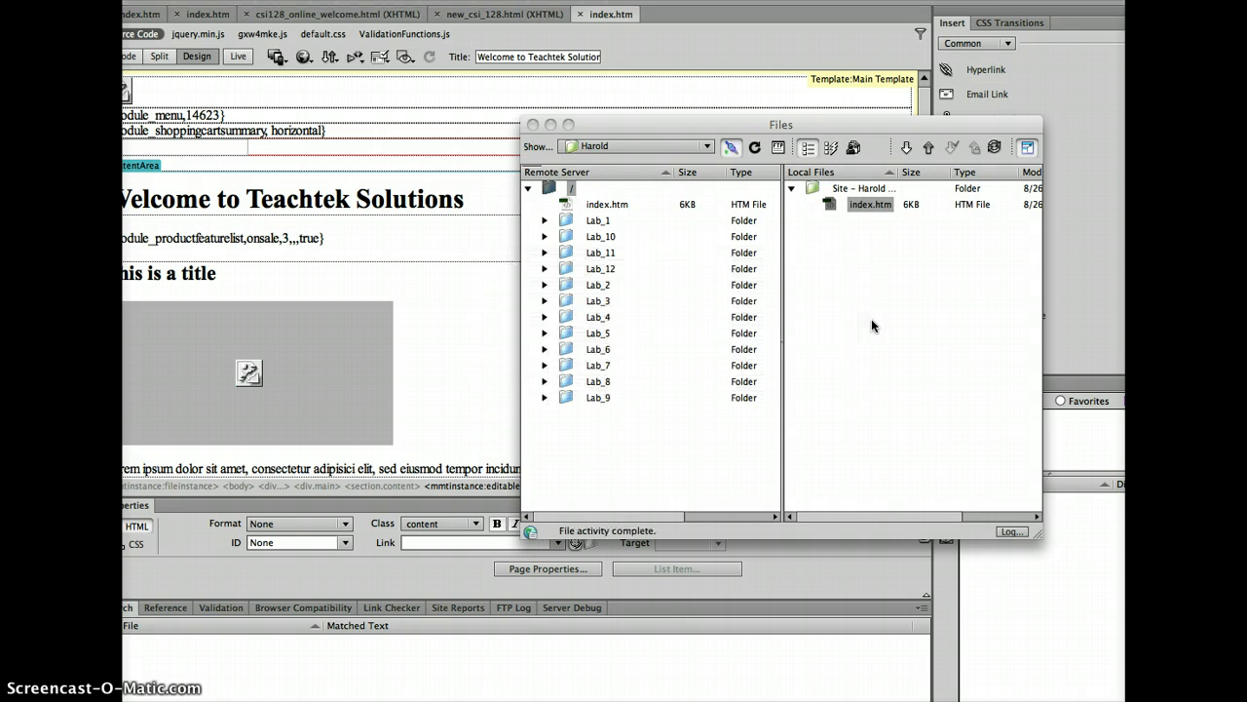
{"action": "left_click", "coordinate": [868, 204]}
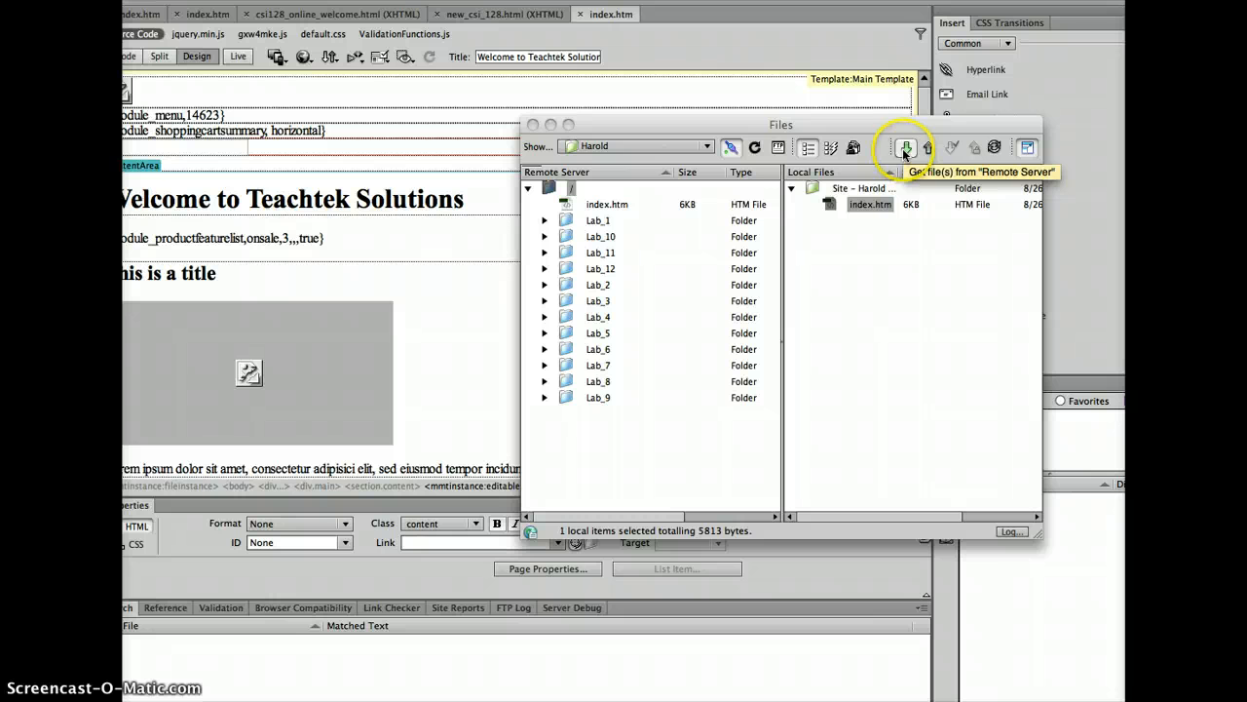
{"action": "left_click", "coordinate": [905, 149]}
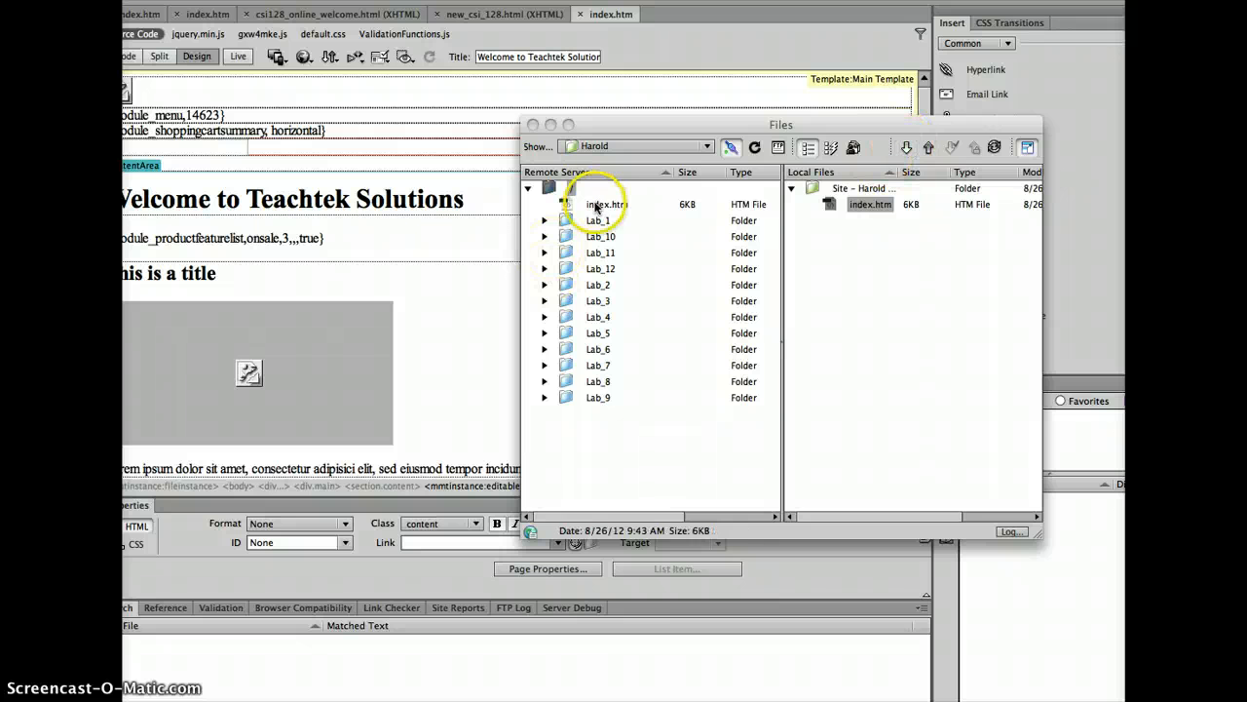
{"action": "left_click", "coordinate": [562, 205]}
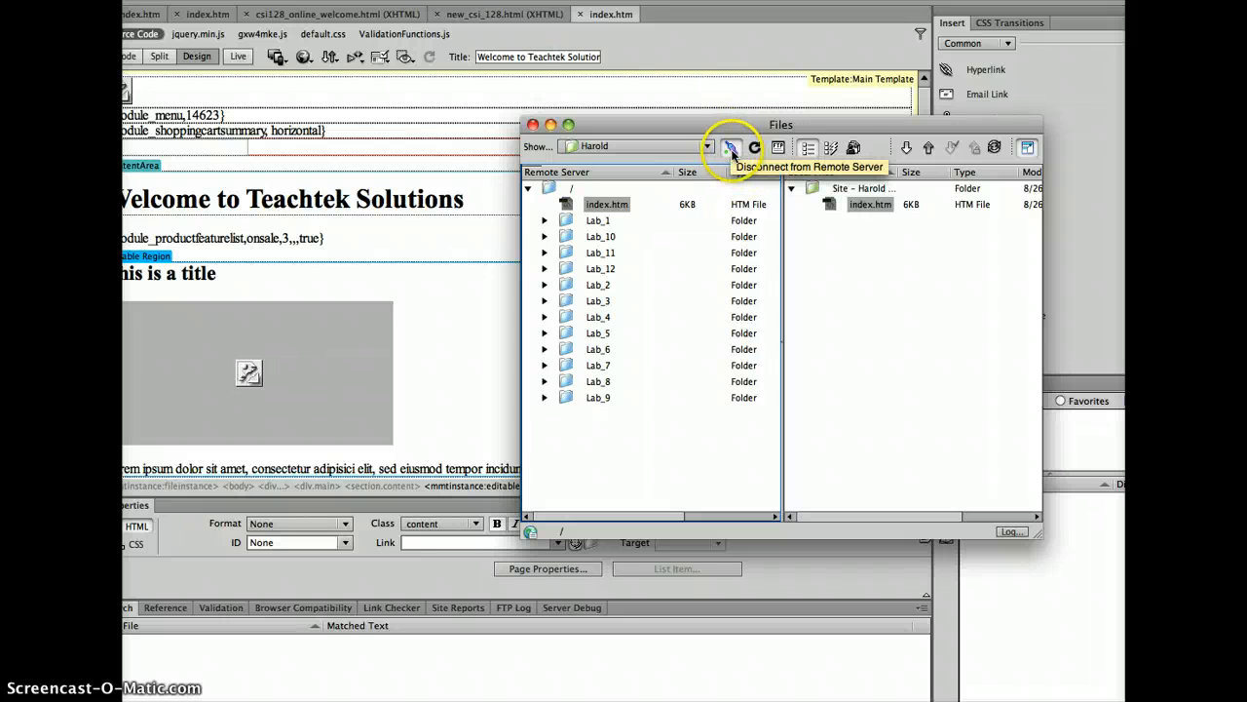
{"action": "left_click", "coordinate": [731, 148]}
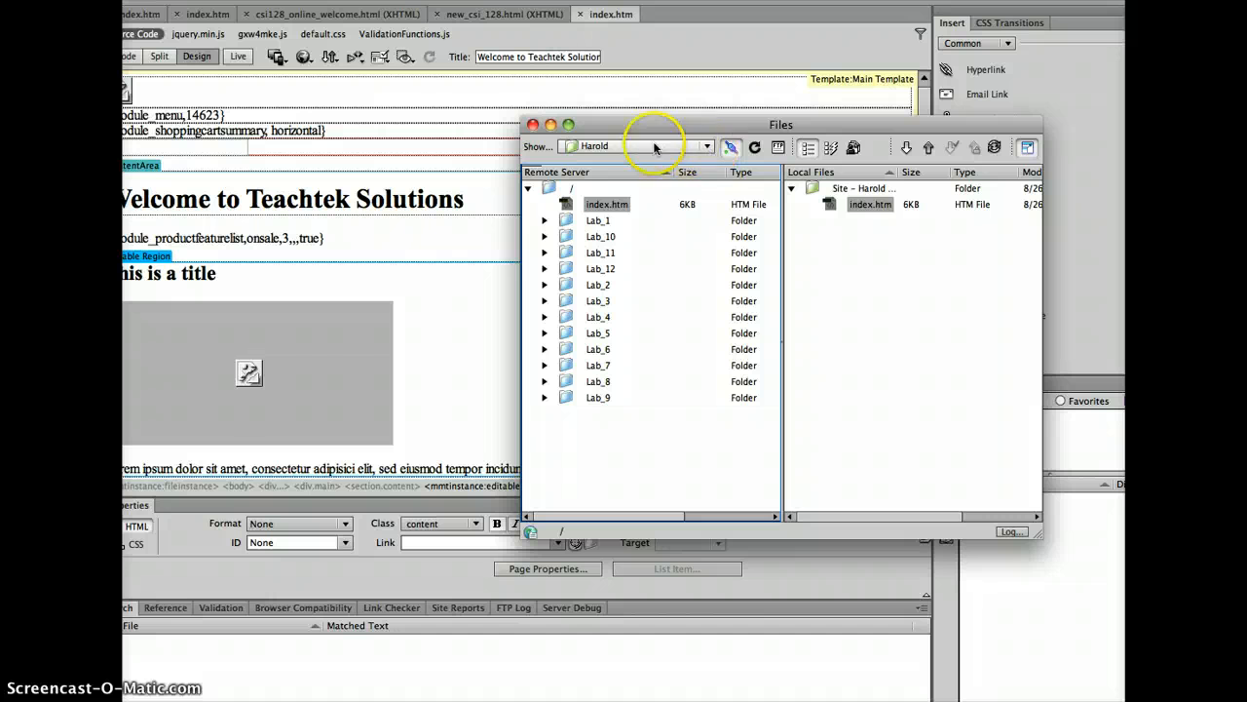
{"action": "left_click", "coordinate": [567, 223]}
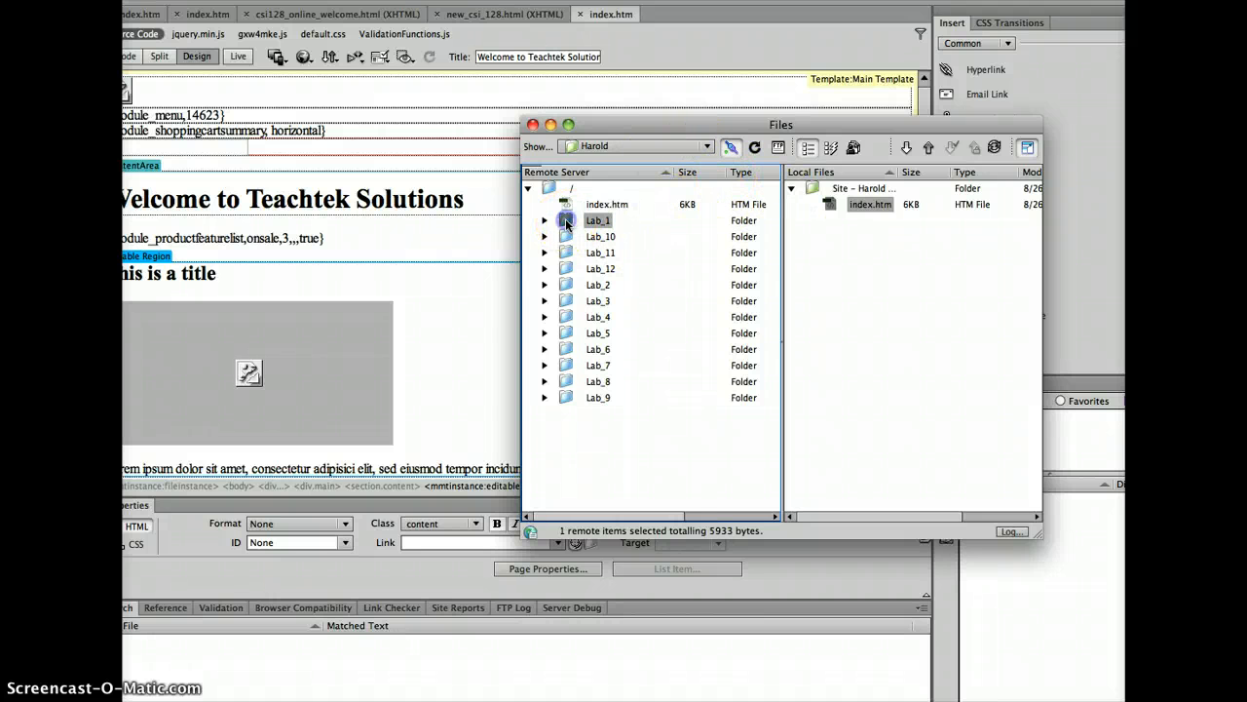
{"action": "right_click", "coordinate": [567, 223]}
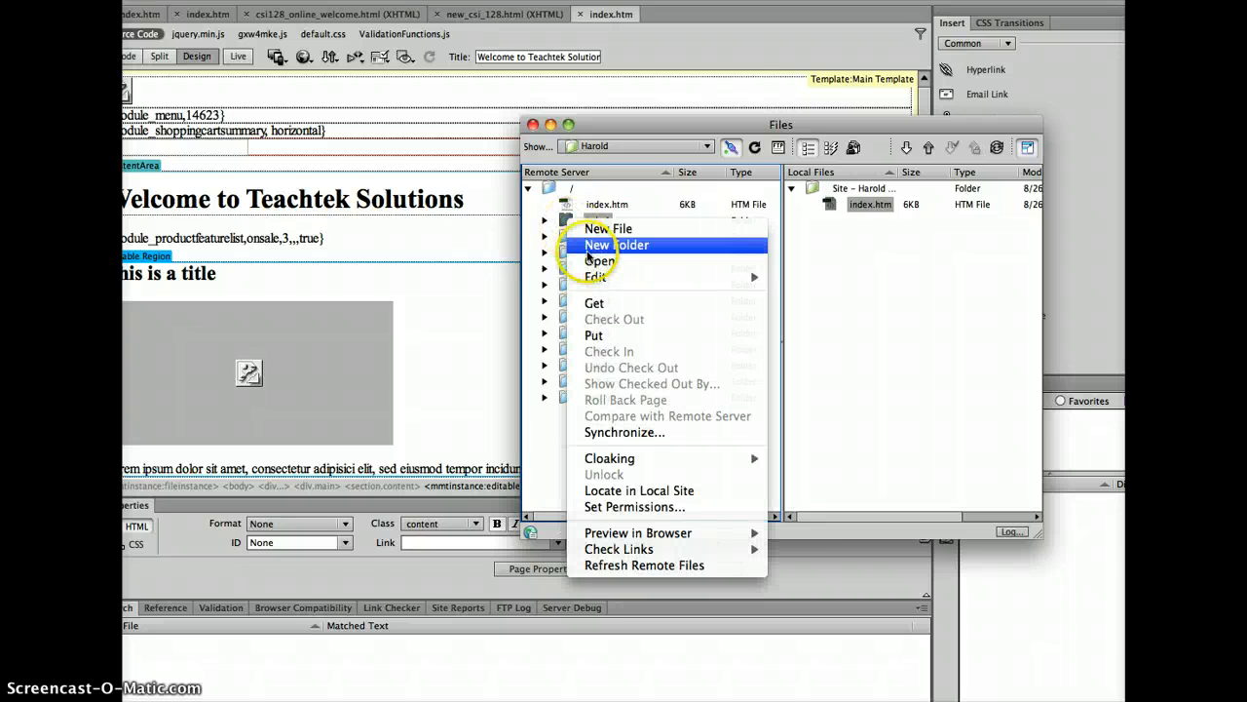
{"action": "mouse_move", "coordinate": [605, 282]}
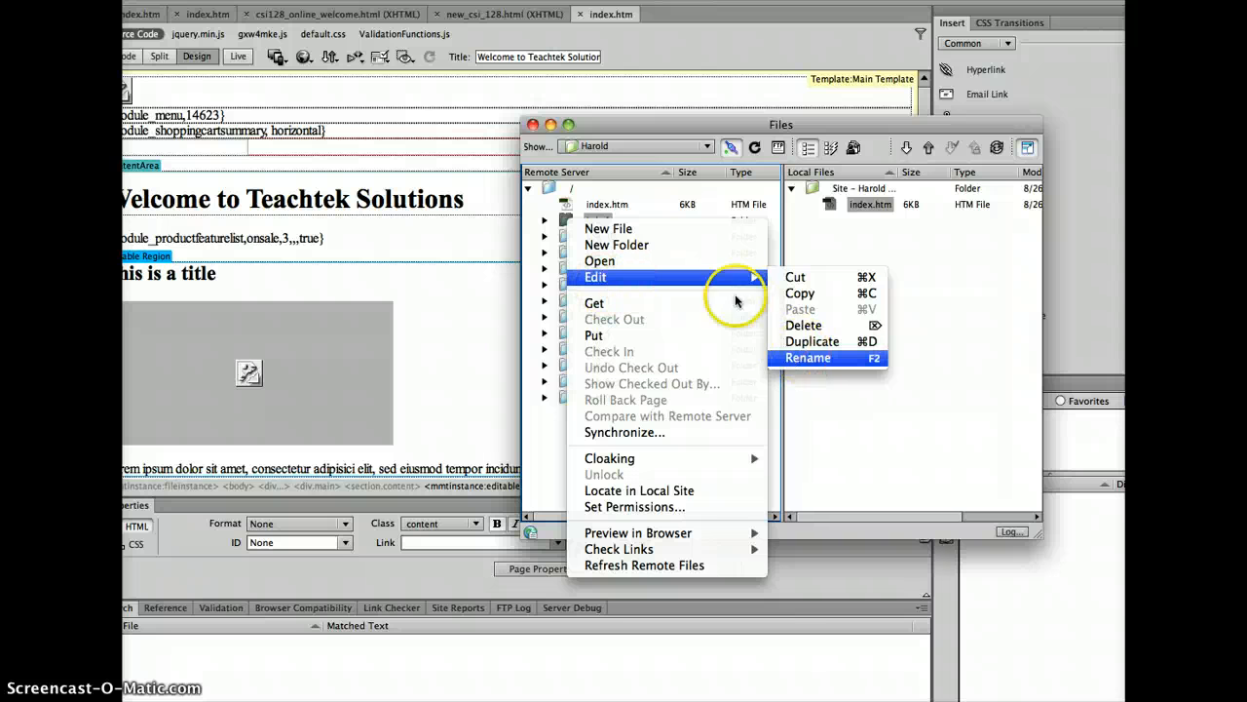
{"action": "left_click", "coordinate": [562, 222]}
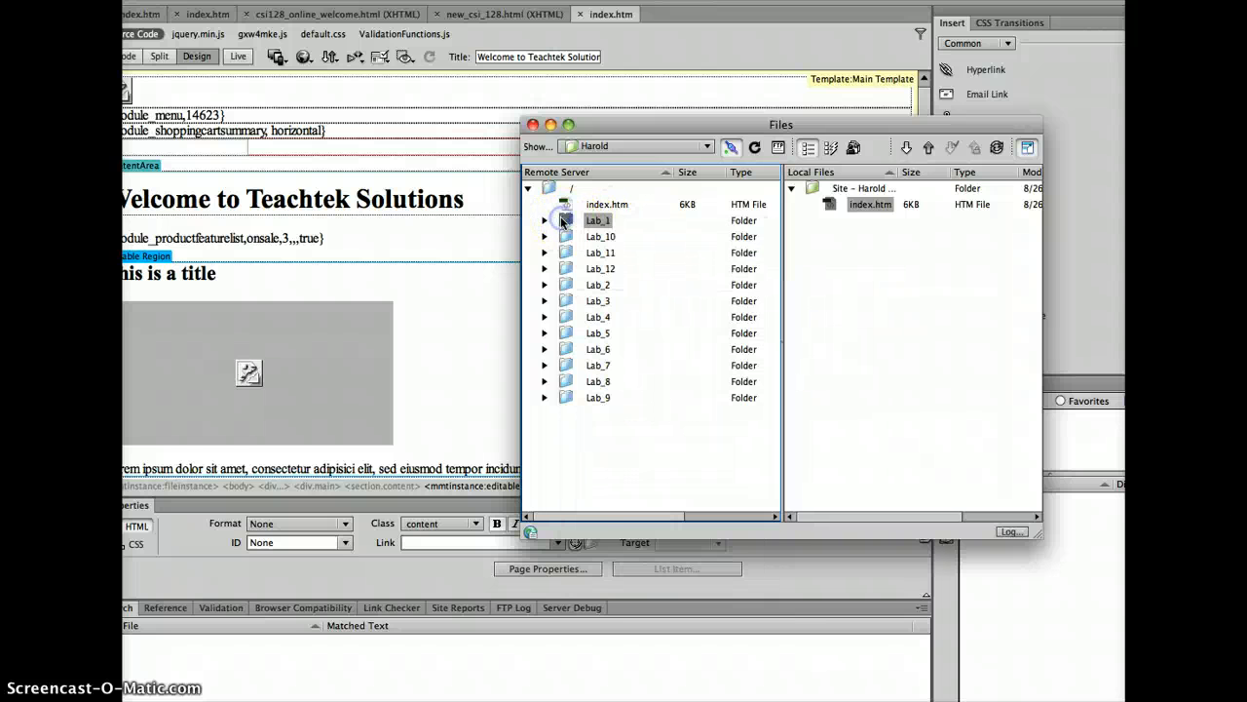